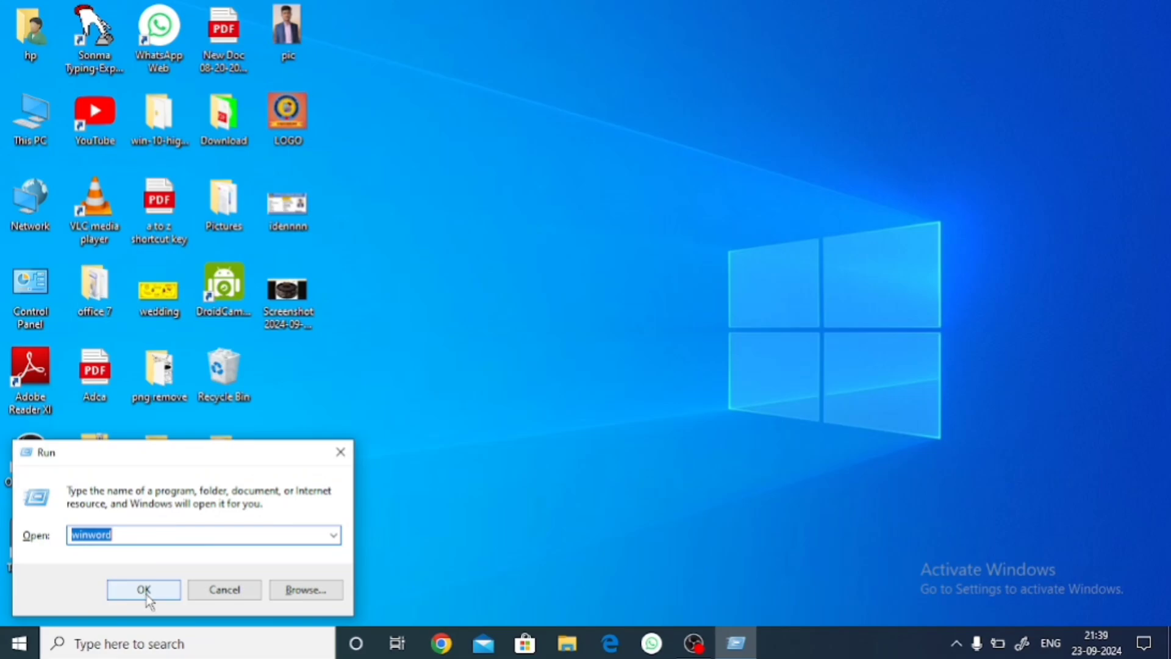
Run winword to launch Microsoft Word with a blank Document1.
{"action": "left_click", "coordinate": [149, 595]}
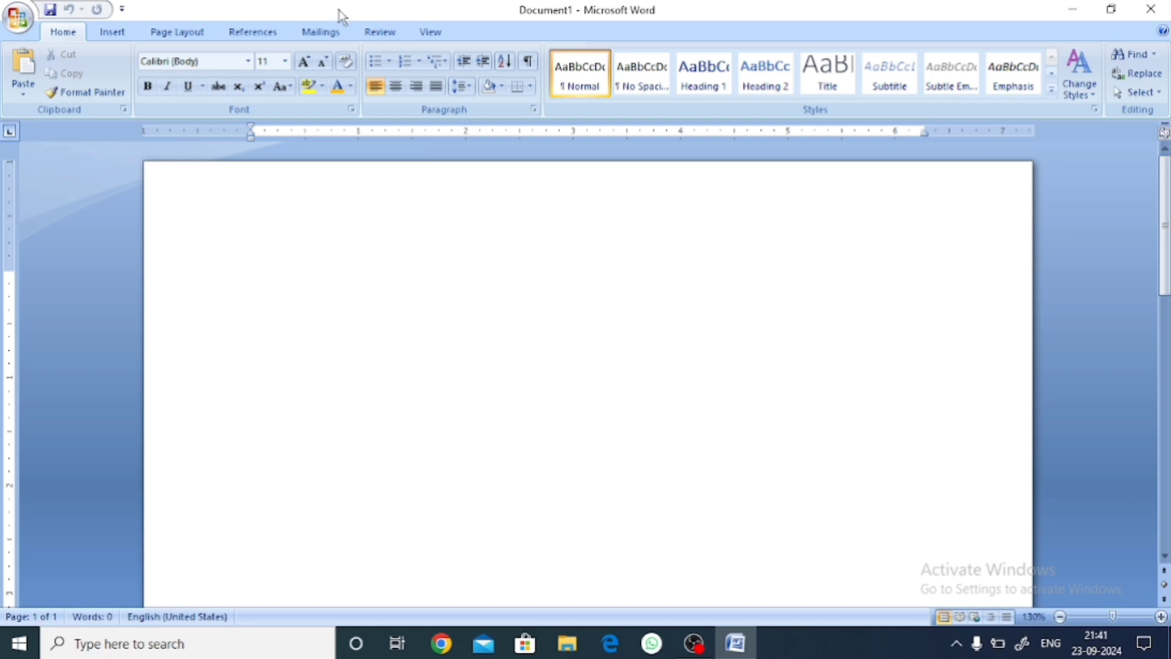
Switch the ribbon to the Mailings tab to show the envelope tools.
{"action": "left_click", "coordinate": [320, 32]}
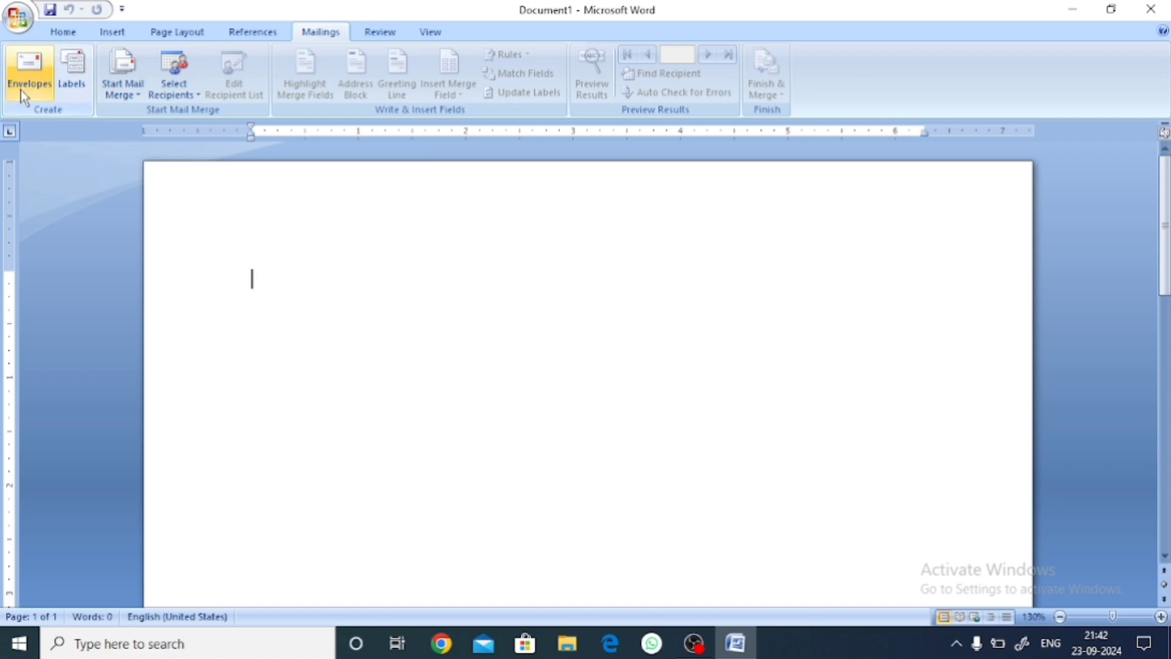
Start a new envelope and enter the delivery address: 'From,', the sender's name, town and PIN code.
{"action": "left_click", "coordinate": [27, 89]}
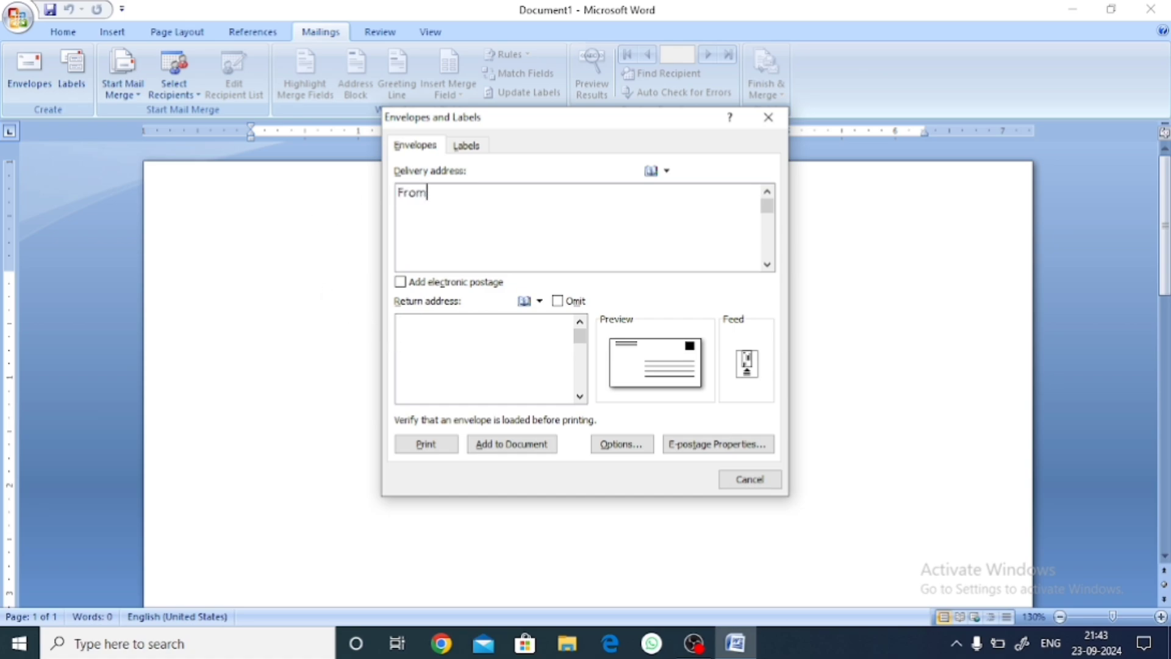
{"action": "type", "text": ","}
{"action": "key", "text": "Return"}
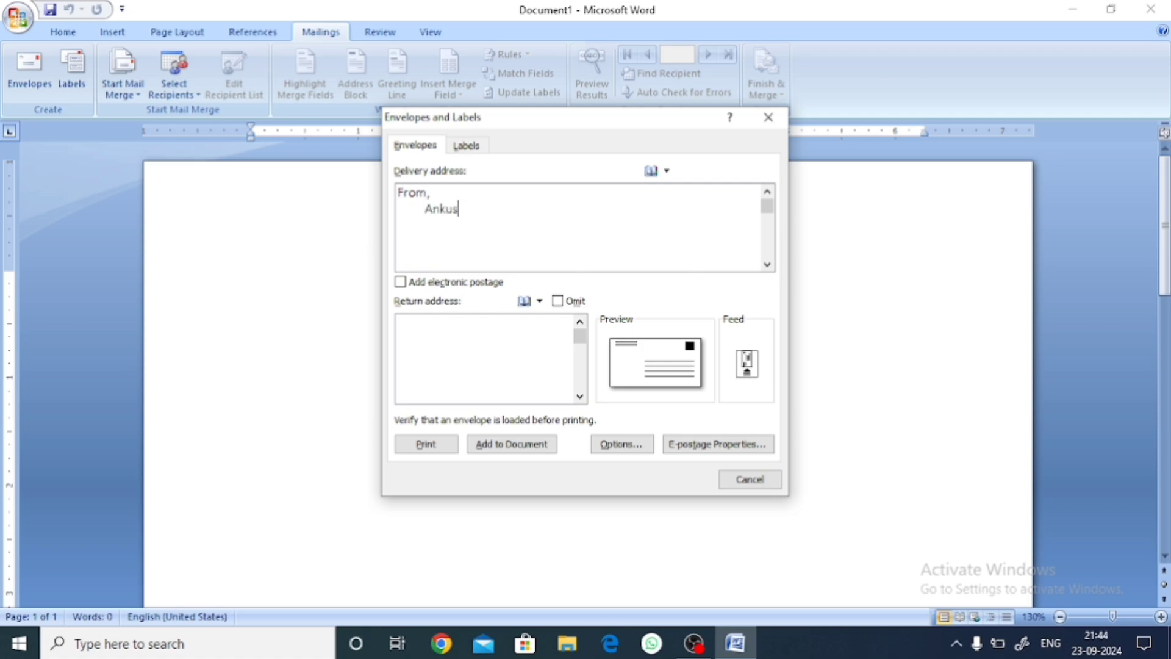
{"action": "type", "text": "h si"}
{"action": "type", "text": "r"}
{"action": "key", "text": "Return"}
{"action": "type", "text": "Sheohar Bihar "}
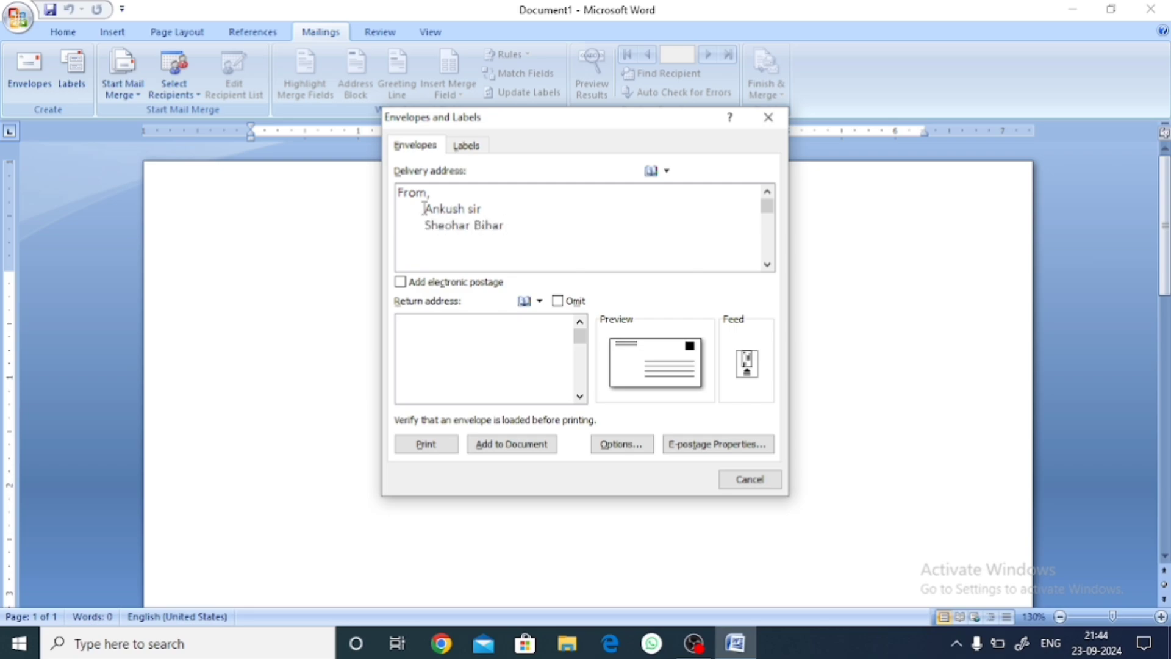
{"action": "type", "text": "843128"}
{"action": "left_click", "coordinate": [493, 212]}
Append '(Teacher)' after the name and add a 'Mob.-' line with the mobile number.
{"action": "type", "text": "(Teacher)"}
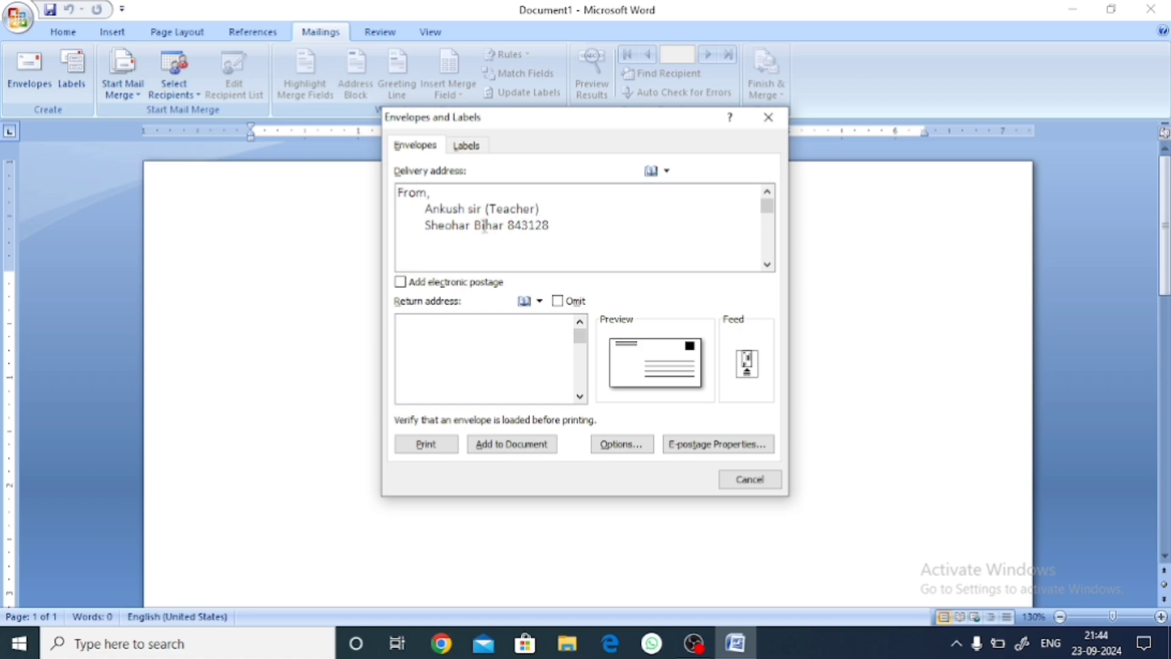
{"action": "left_click", "coordinate": [558, 225]}
{"action": "key", "text": "Return"}
{"action": "left_click", "coordinate": [445, 327]}
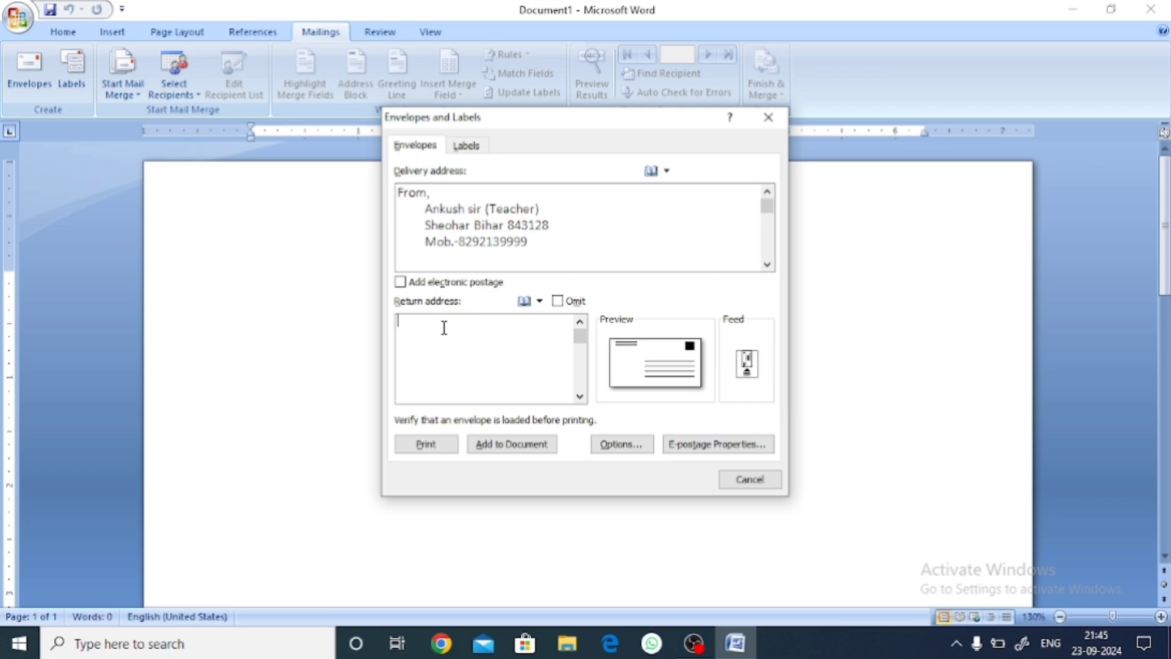
Type the return address: 'To,', 'Universe computer classes', the institute's postal address and its mobile number.
{"action": "type", "text": "To,"}
{"action": "key", "text": "Return"}
{"action": "type", "text": "Universe computer classes"}
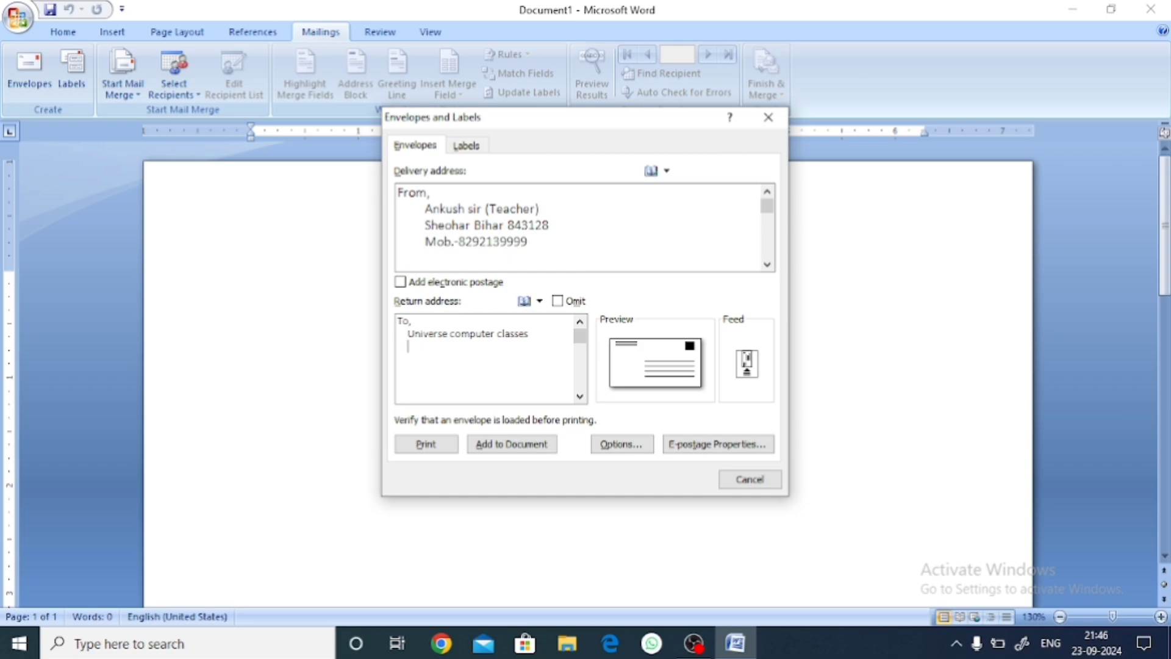
{"action": "type", "text": "Ganghati bazar Minapur     Mu"}
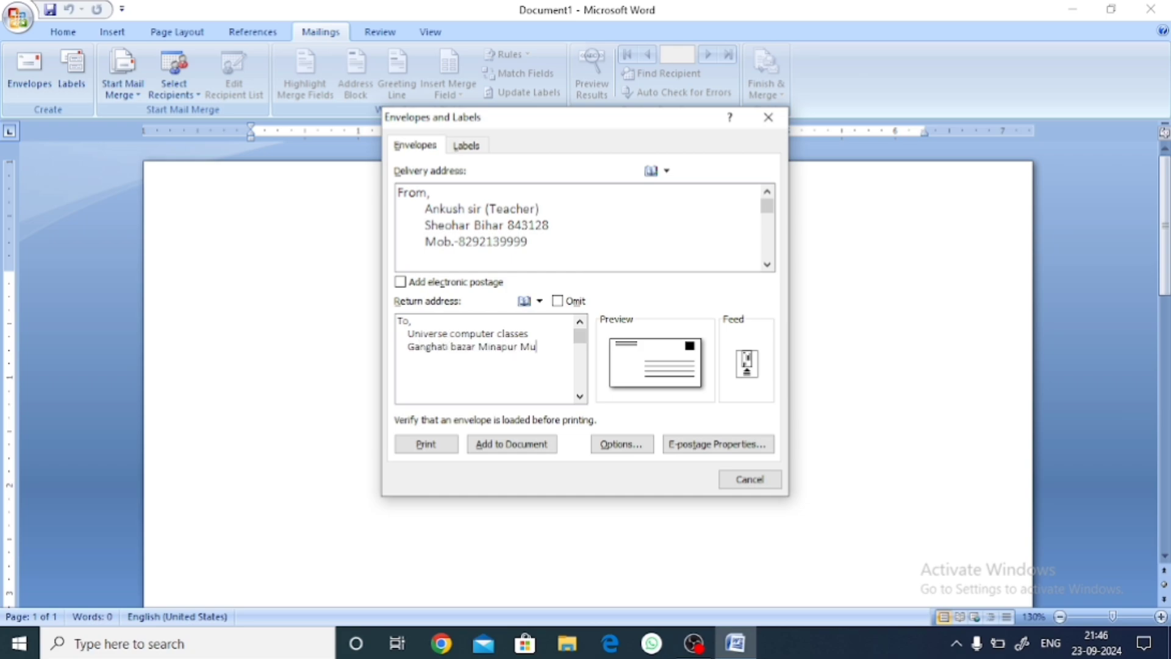
{"action": "type", "text": "zaffarpur Bihar"}
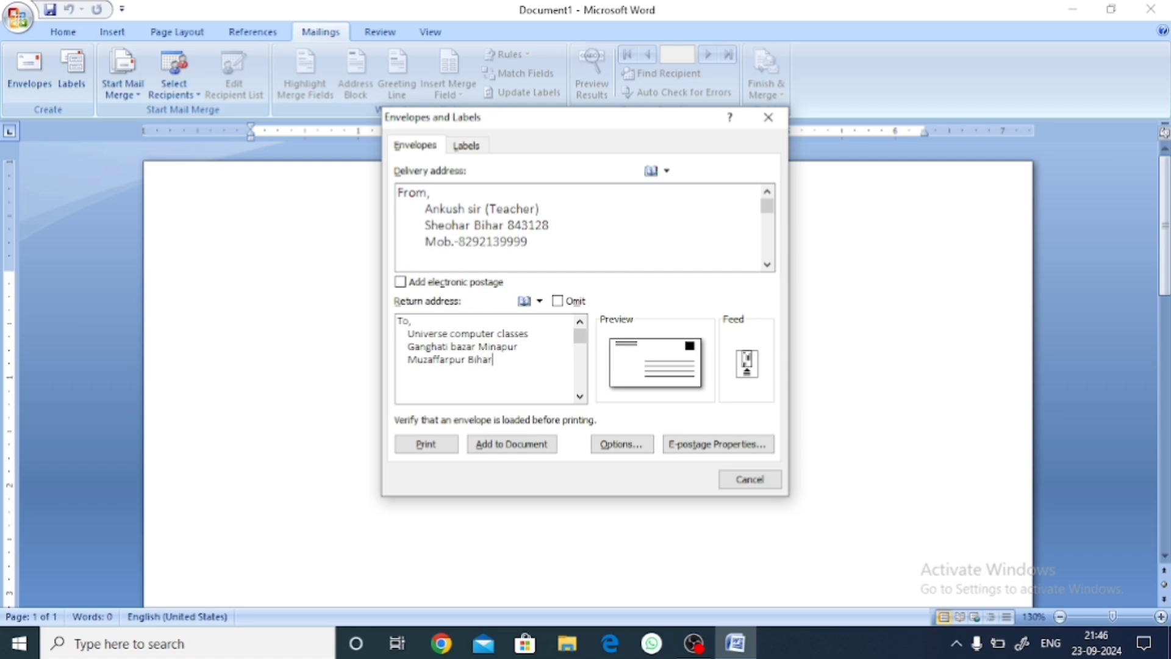
{"action": "type", "text": "(845436)"}
{"action": "left_click", "coordinate": [477, 389]}
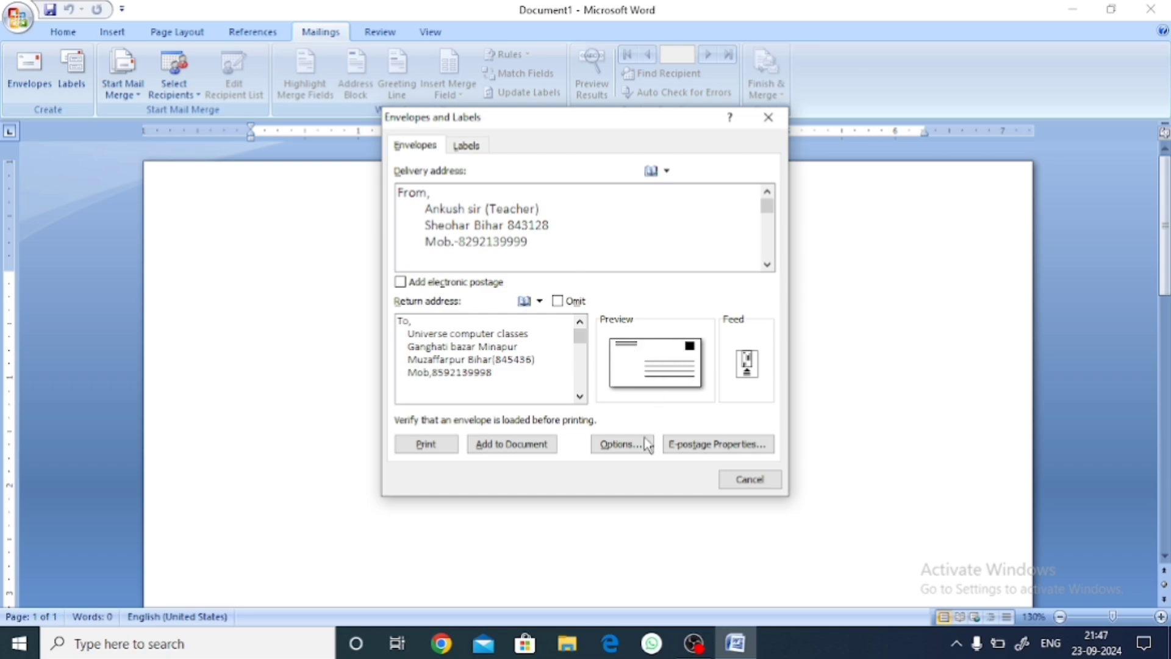
Choose Size 6 3/4 (3 5/8 x 6 1/2 in) as the envelope size in Envelope Options.
{"action": "left_click", "coordinate": [620, 444]}
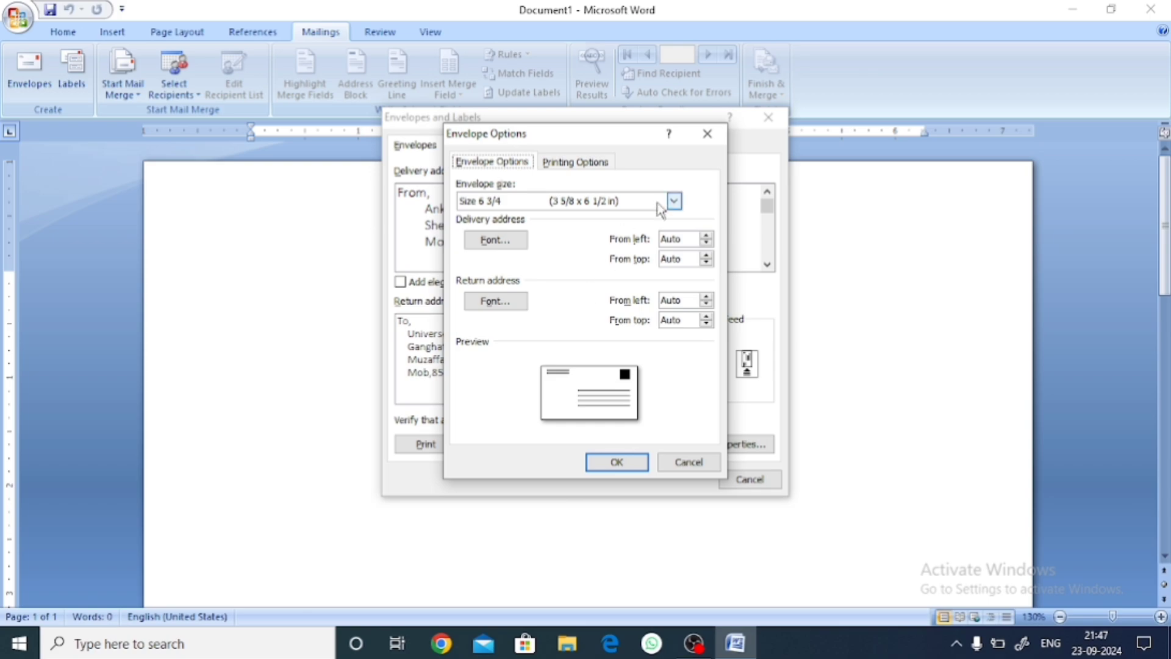
{"action": "left_click", "coordinate": [674, 201]}
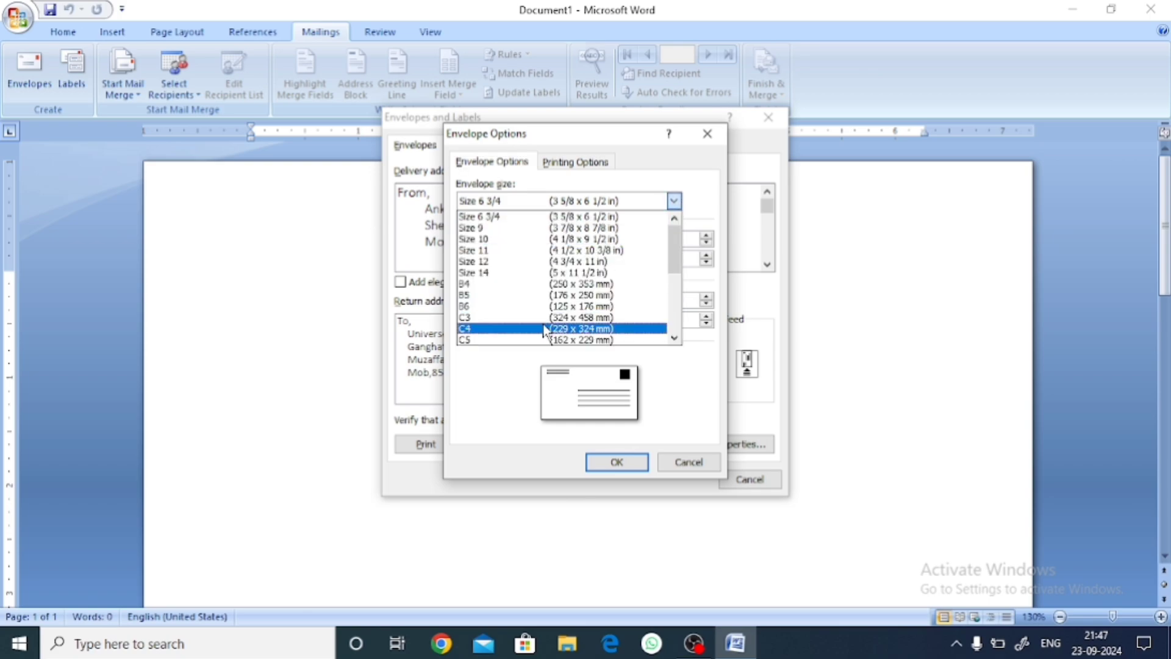
{"action": "scroll", "coordinate": [545, 330], "scroll_direction": "down", "scroll_amount": 5}
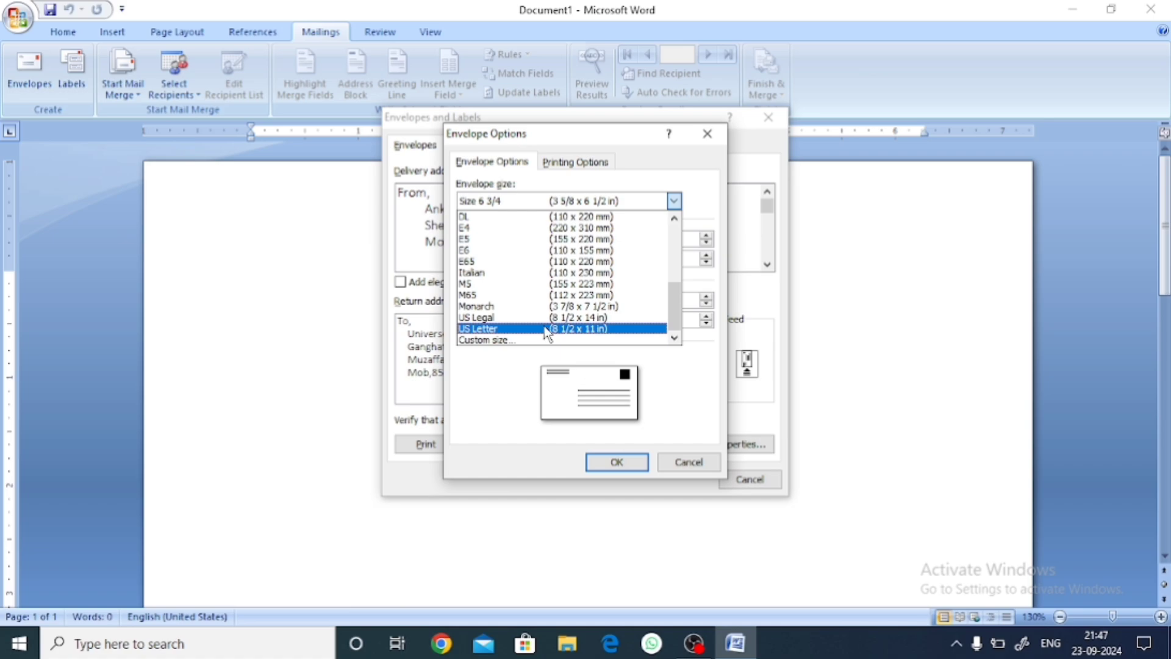
{"action": "scroll", "coordinate": [545, 330], "scroll_direction": "up", "scroll_amount": 5}
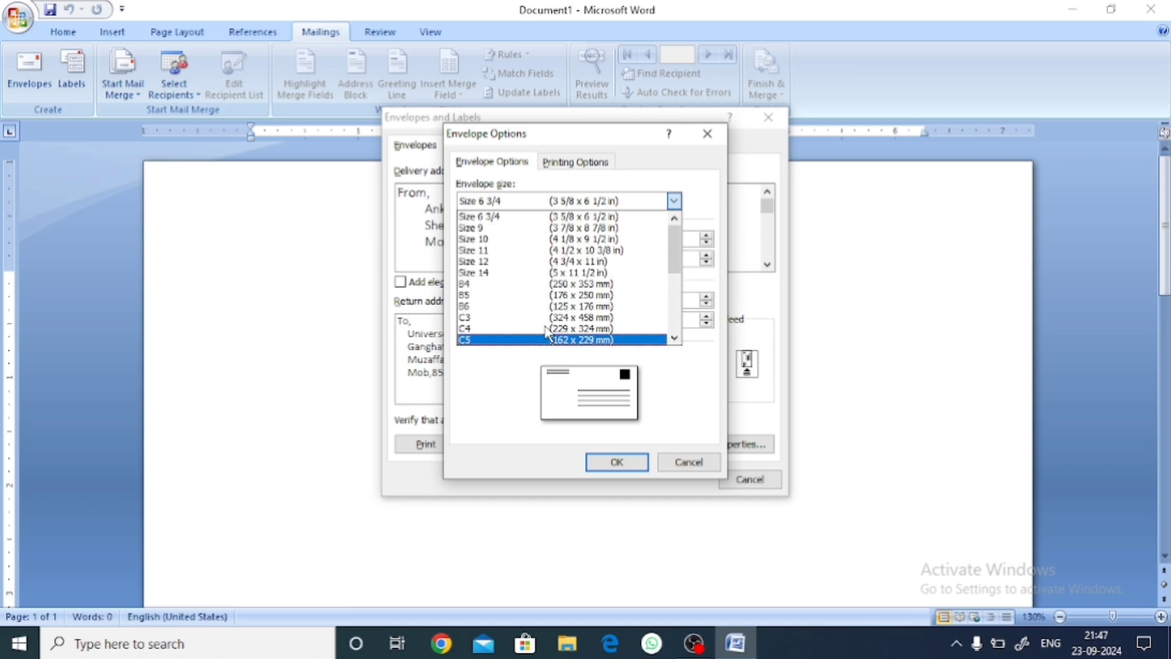
{"action": "left_click", "coordinate": [504, 218]}
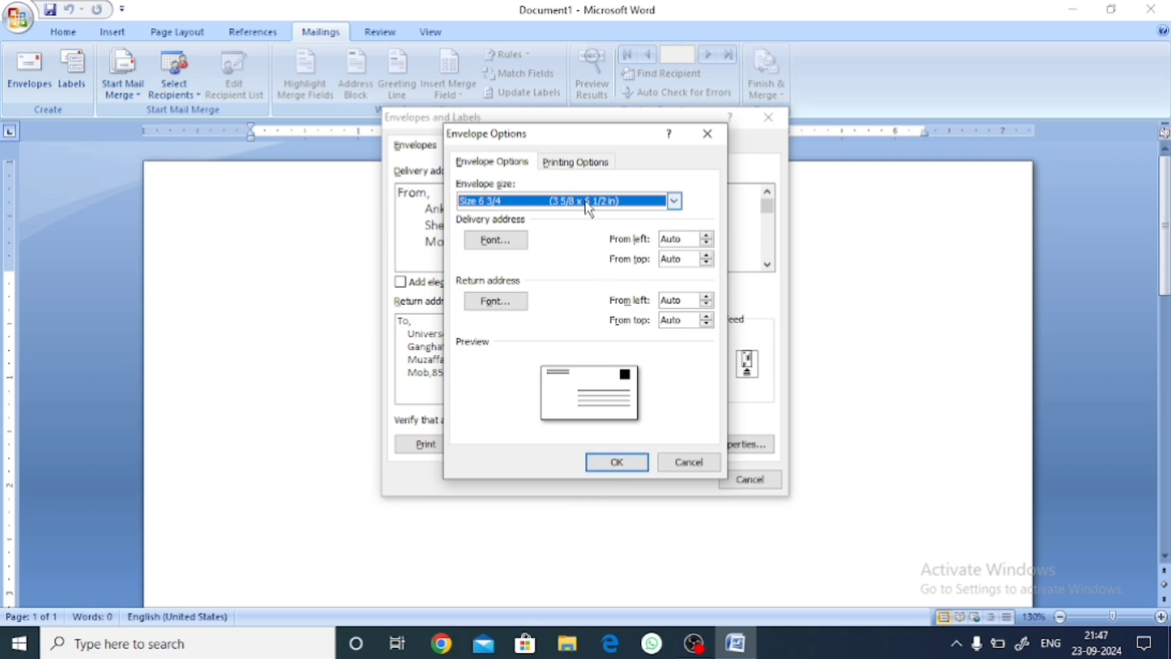
{"action": "left_click", "coordinate": [602, 467]}
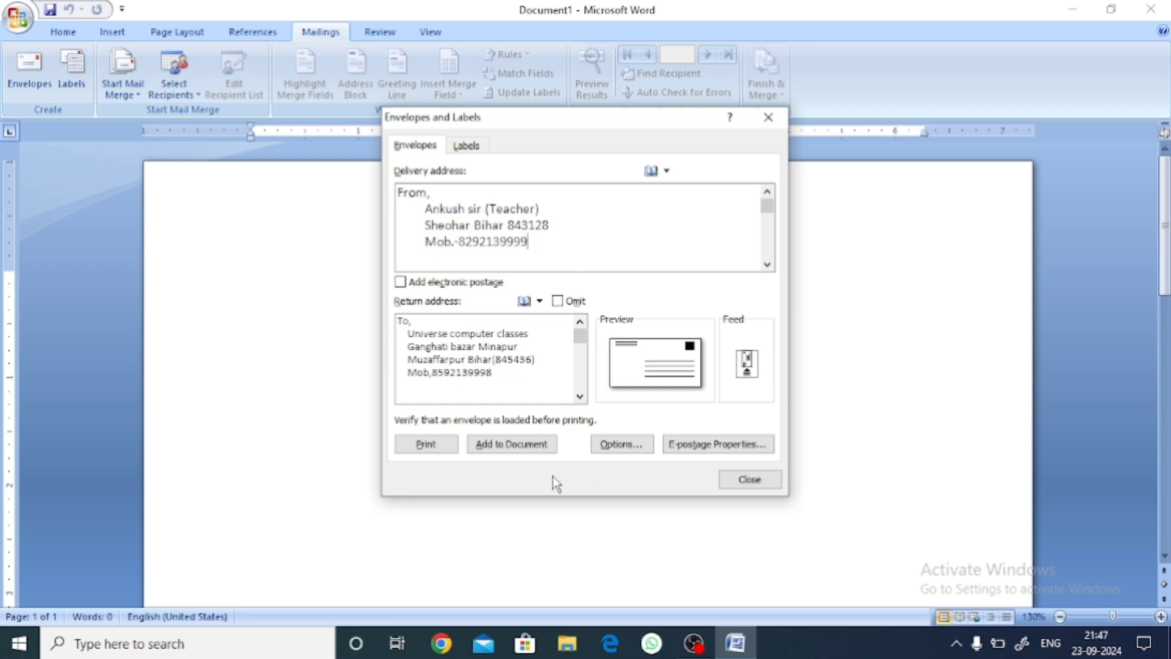
Add the envelope to the document without saving the return address as default.
{"action": "left_click", "coordinate": [511, 448]}
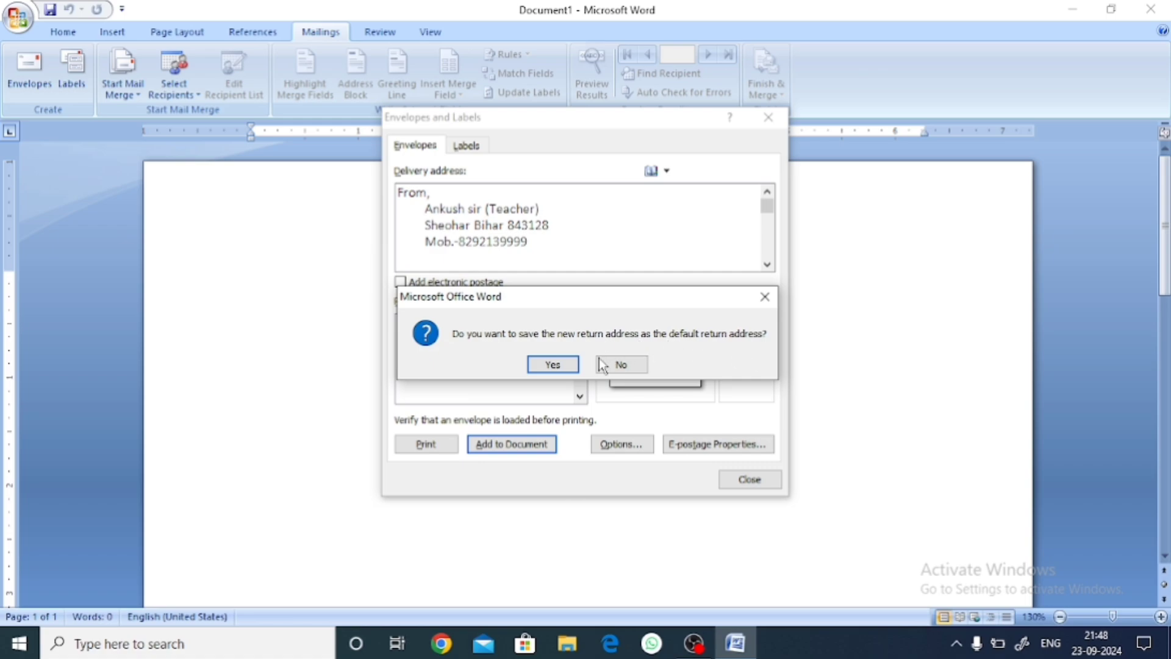
{"action": "left_click", "coordinate": [553, 365]}
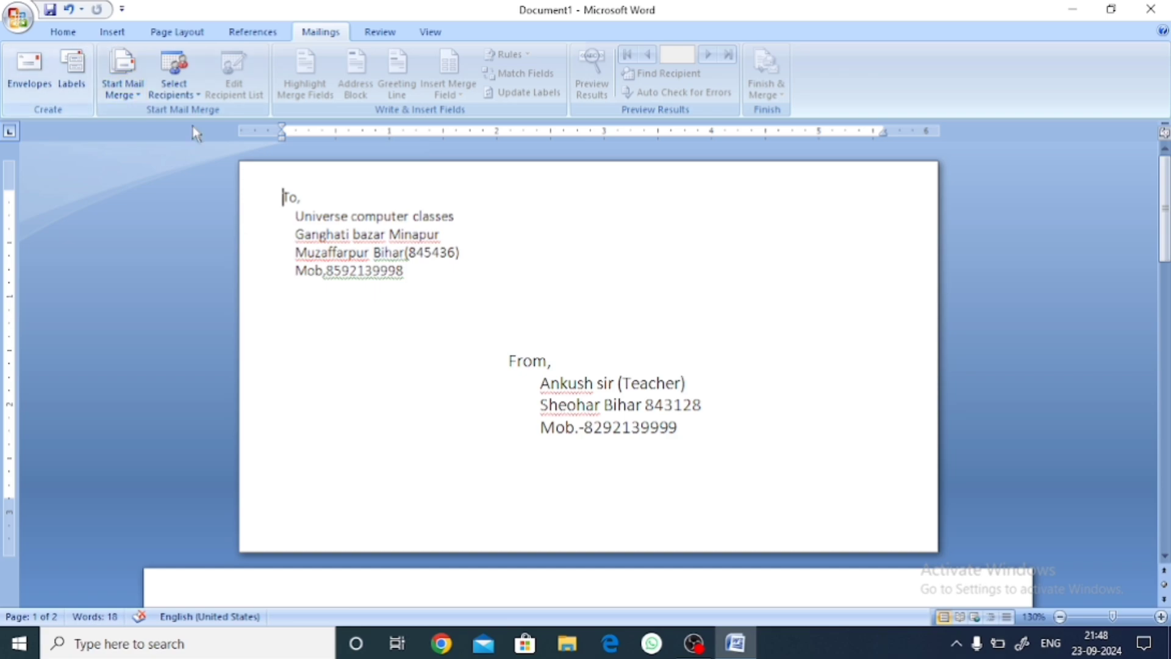
Set the envelope page's Page Color to gold.
{"action": "left_click", "coordinate": [174, 33]}
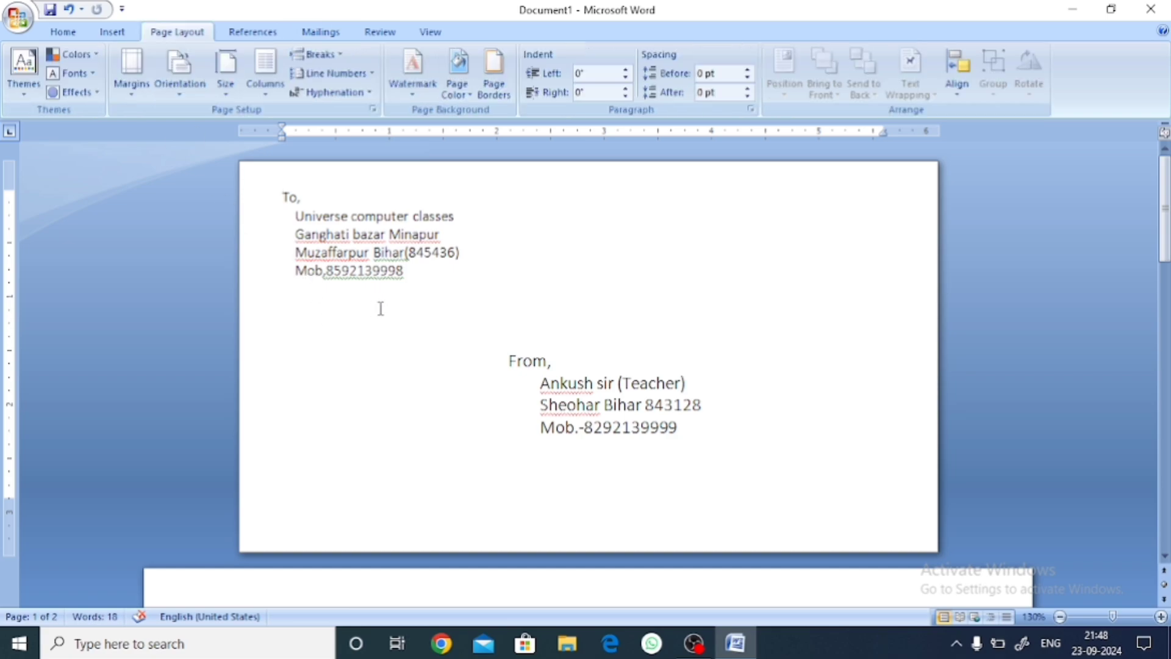
{"action": "left_click", "coordinate": [67, 33]}
{"action": "left_click", "coordinate": [188, 33]}
{"action": "left_click", "coordinate": [456, 82]}
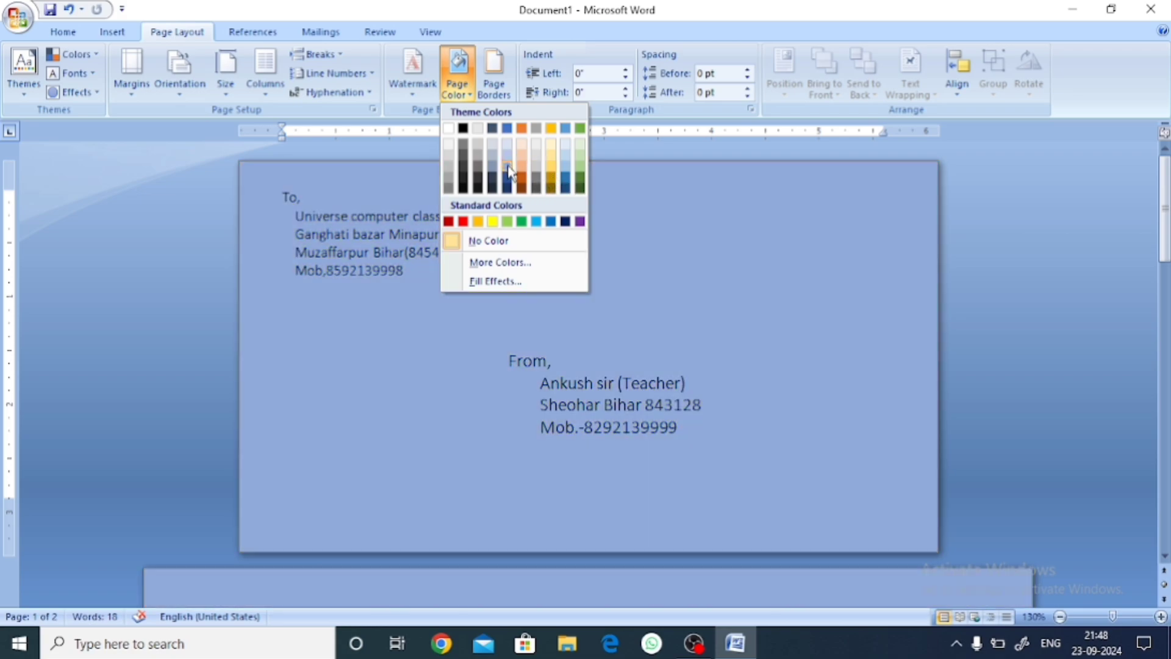
{"action": "left_click", "coordinate": [551, 164]}
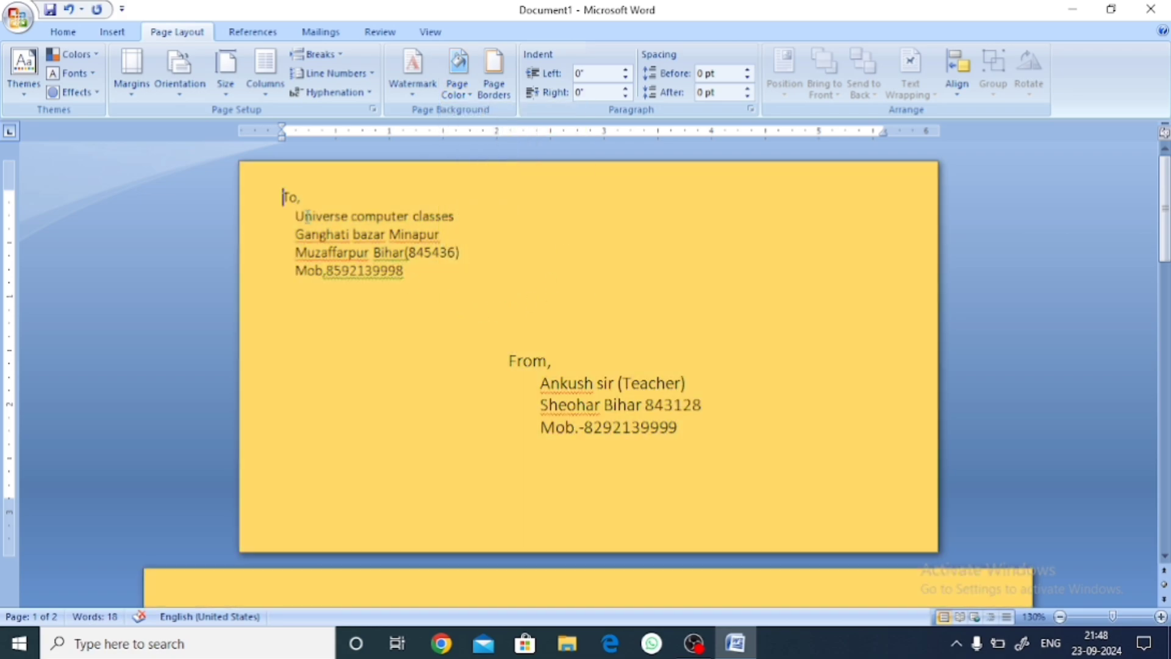
Select all the address text and enlarge it two steps with Grow Font.
{"action": "key", "text": "ctrl+a"}
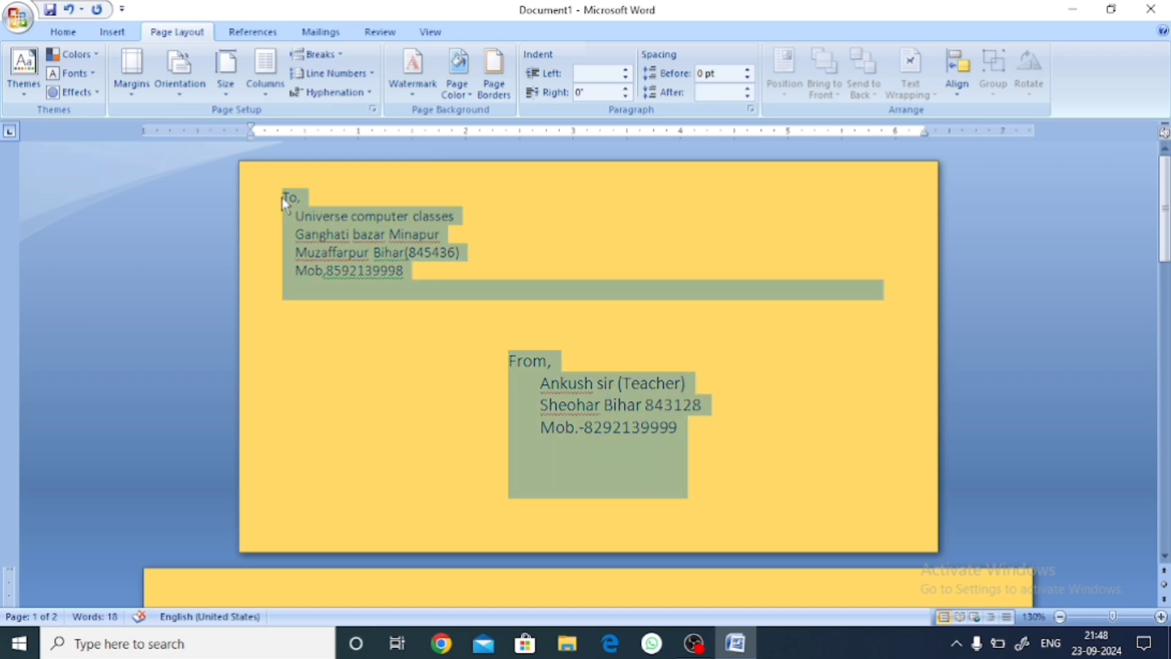
{"action": "left_click", "coordinate": [62, 32]}
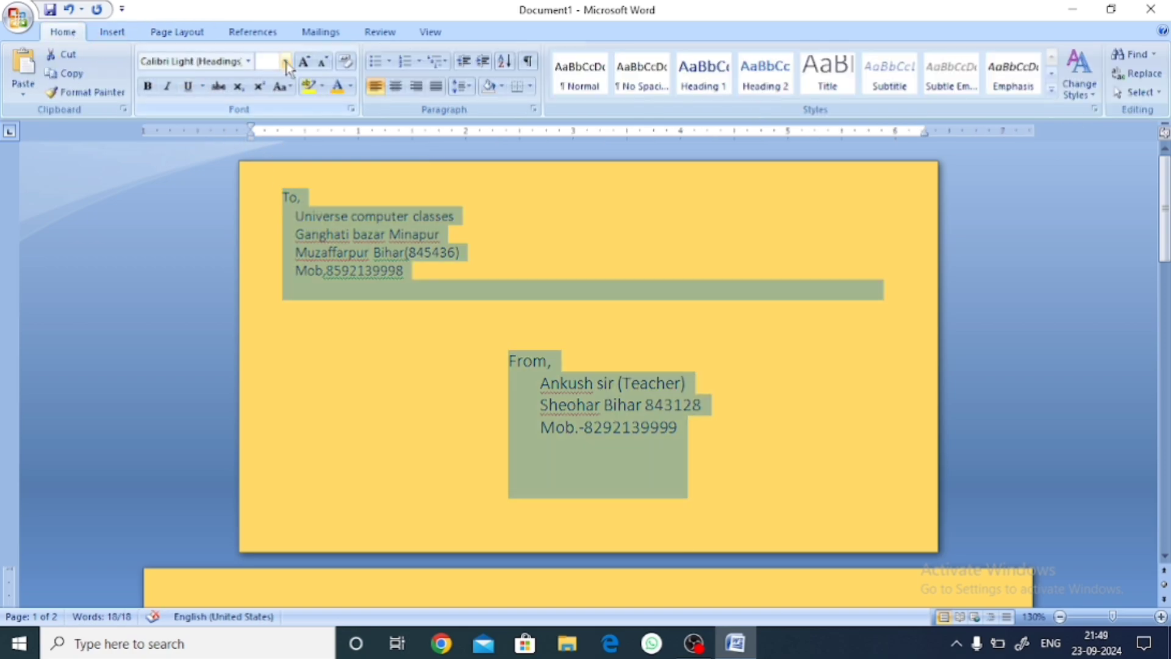
{"action": "left_click", "coordinate": [304, 61]}
{"action": "left_click", "coordinate": [303, 62]}
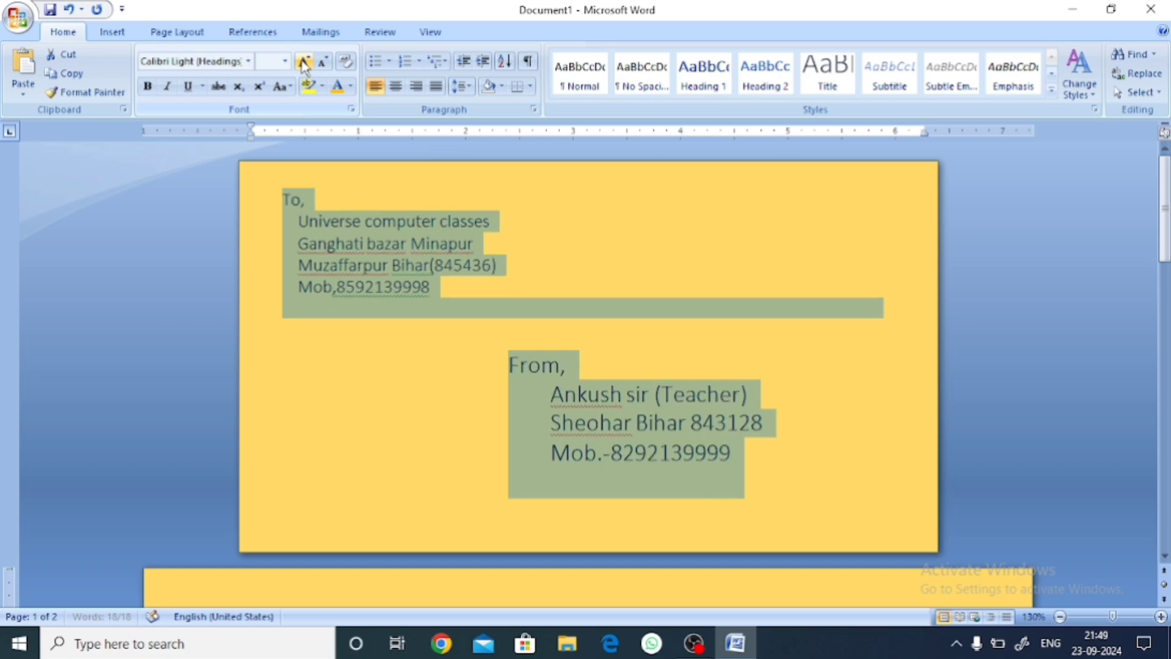
Copy the From block's formatting onto the To address with Format Painter.
{"action": "left_click", "coordinate": [491, 361]}
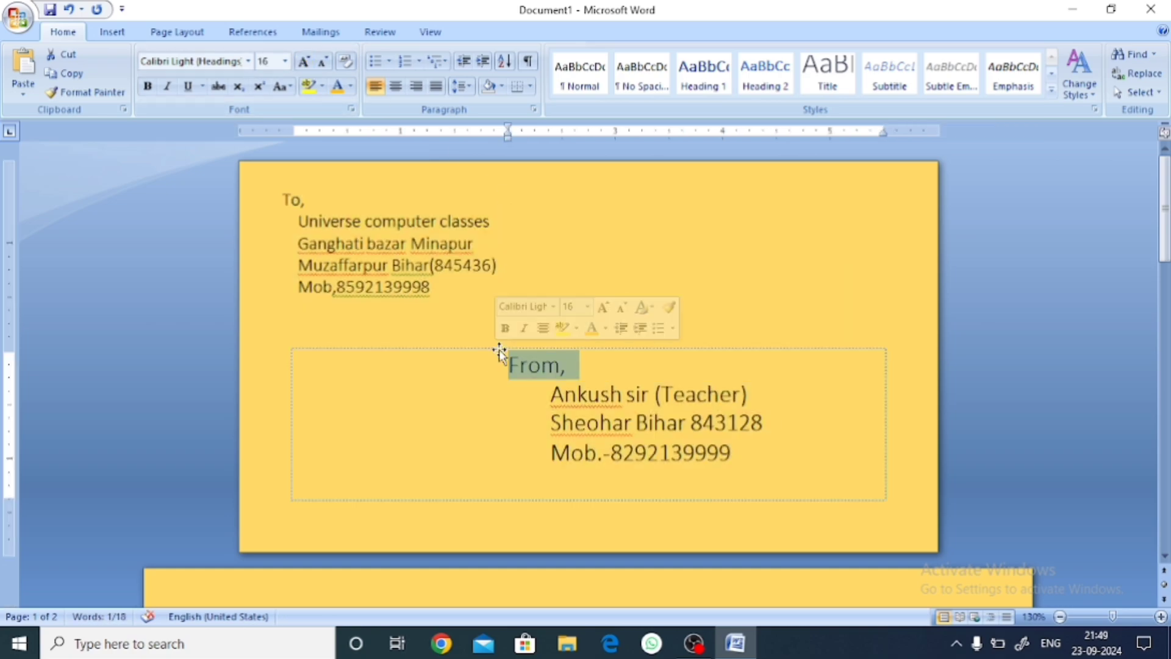
{"action": "left_click", "coordinate": [546, 393]}
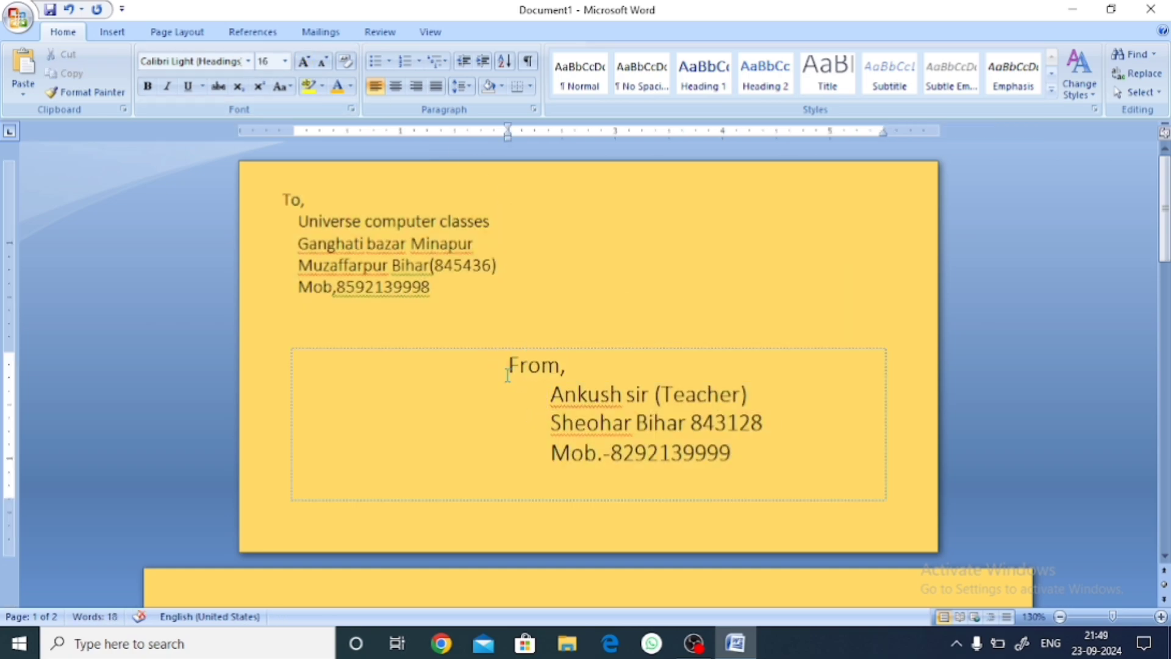
{"action": "left_click_drag", "start_coordinate": [509, 366], "coordinate": [571, 448]}
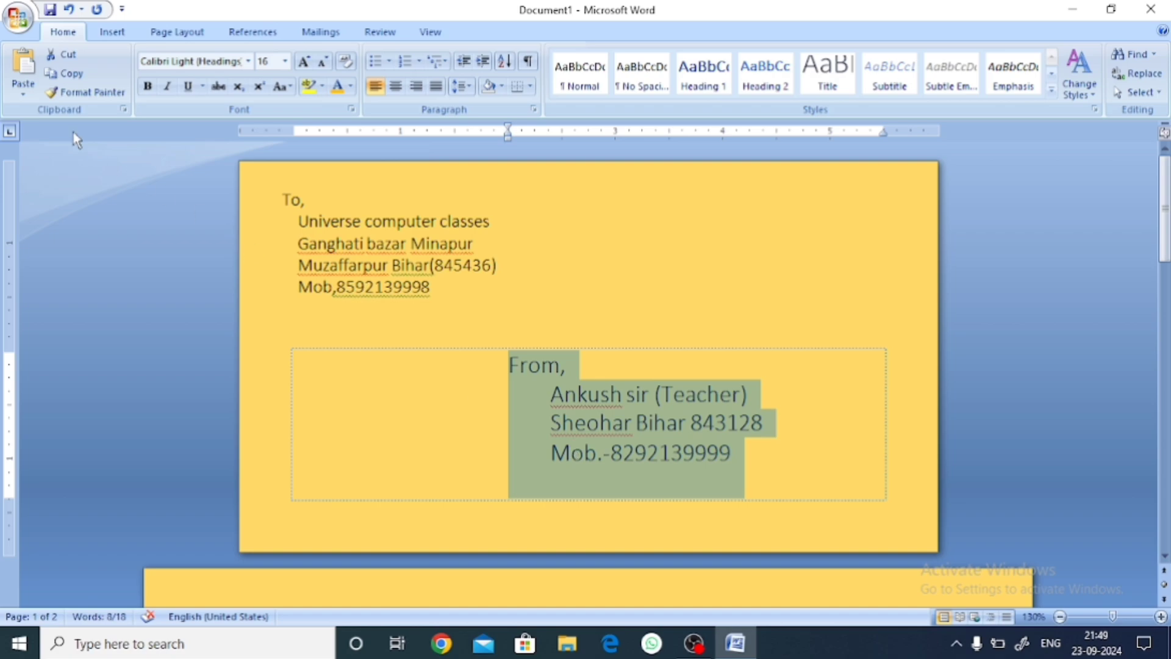
{"action": "left_click", "coordinate": [85, 92]}
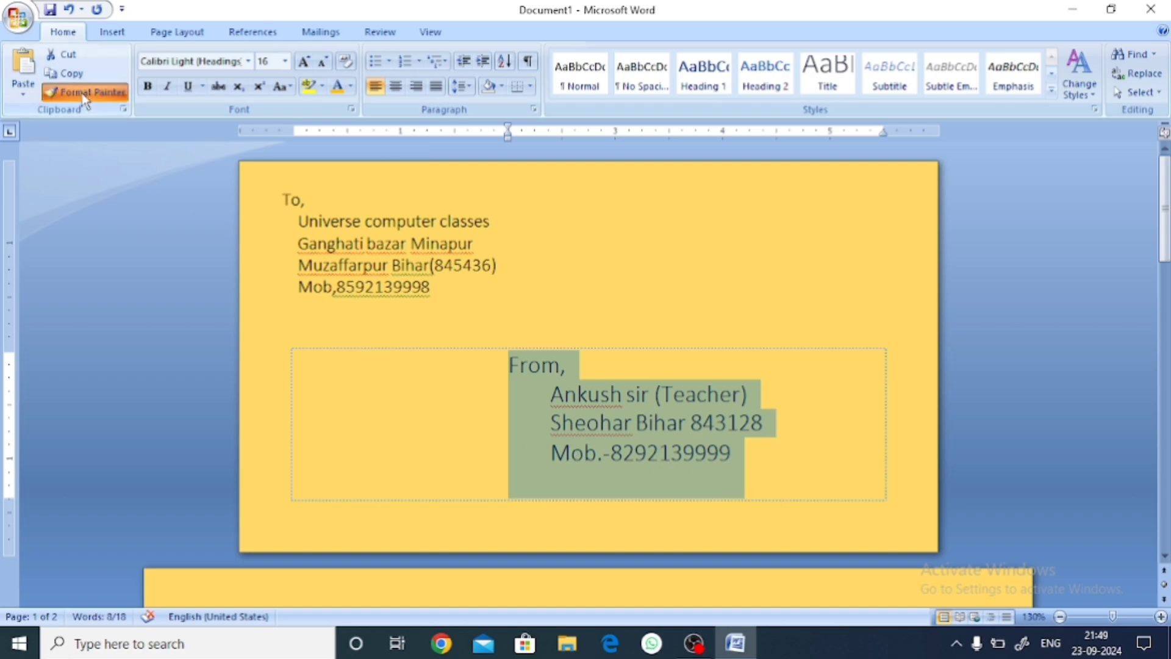
{"action": "mouse_move", "coordinate": [282, 196]}
{"action": "left_mouse_down"}
{"action": "mouse_move", "coordinate": [363, 269]}
{"action": "mouse_move", "coordinate": [430, 294]}
{"action": "left_mouse_up"}
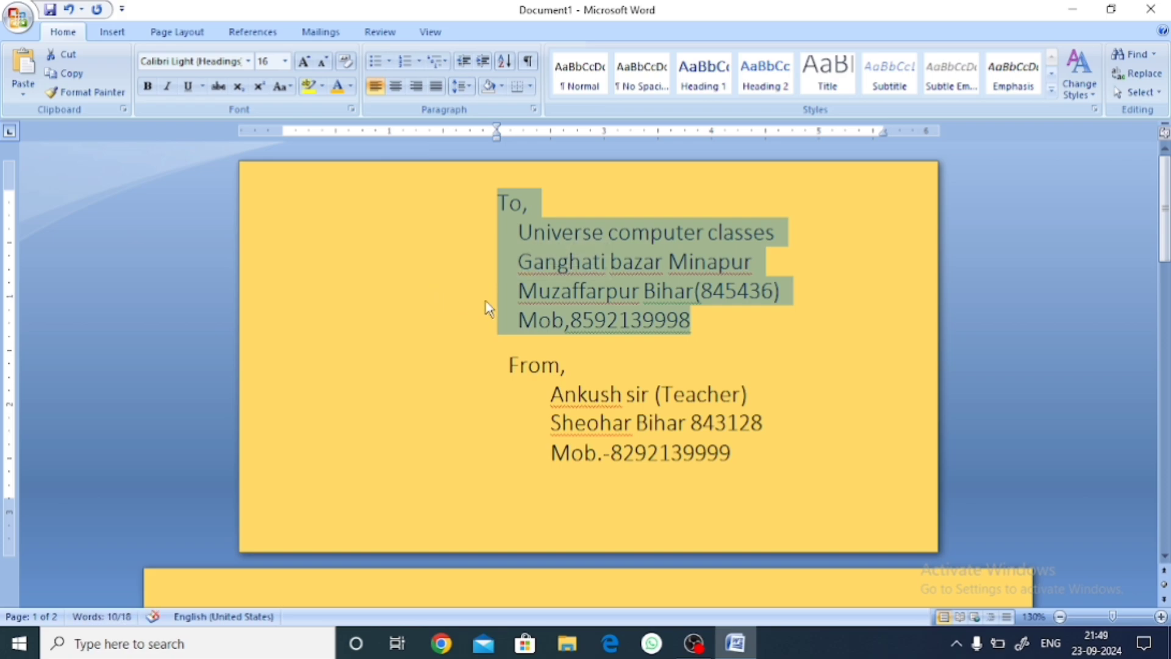
Undo the painted formatting and change 'Mob,' to 'Mob.-' in the To address phone line.
{"action": "key", "text": "ctrl+z"}
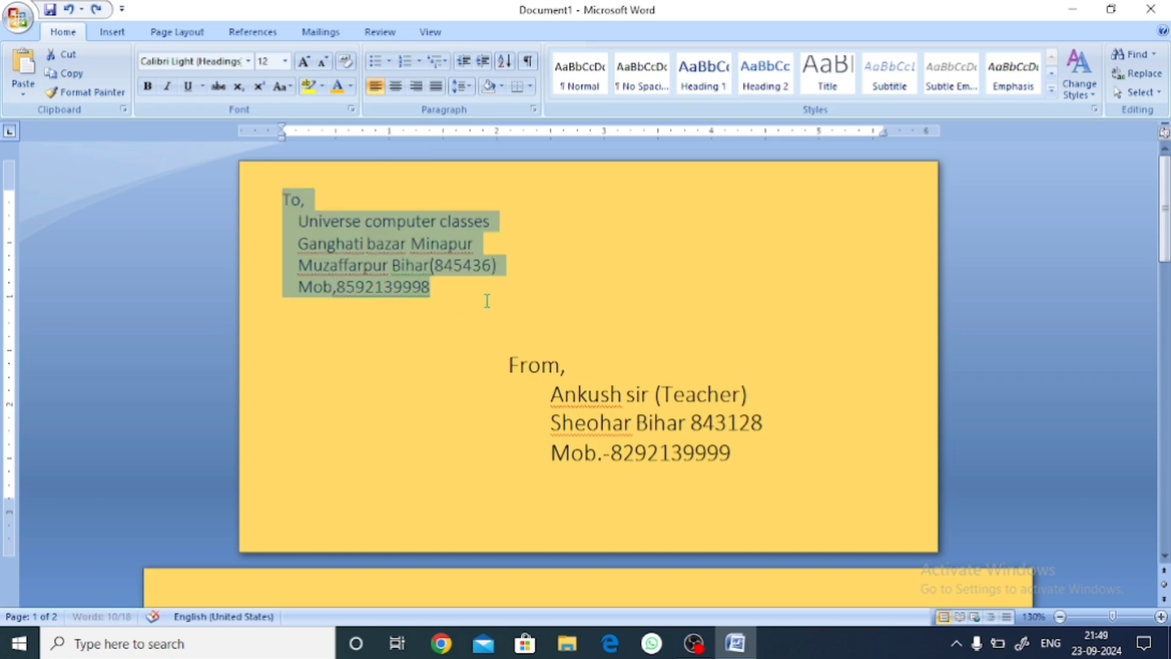
{"action": "left_click", "coordinate": [488, 303]}
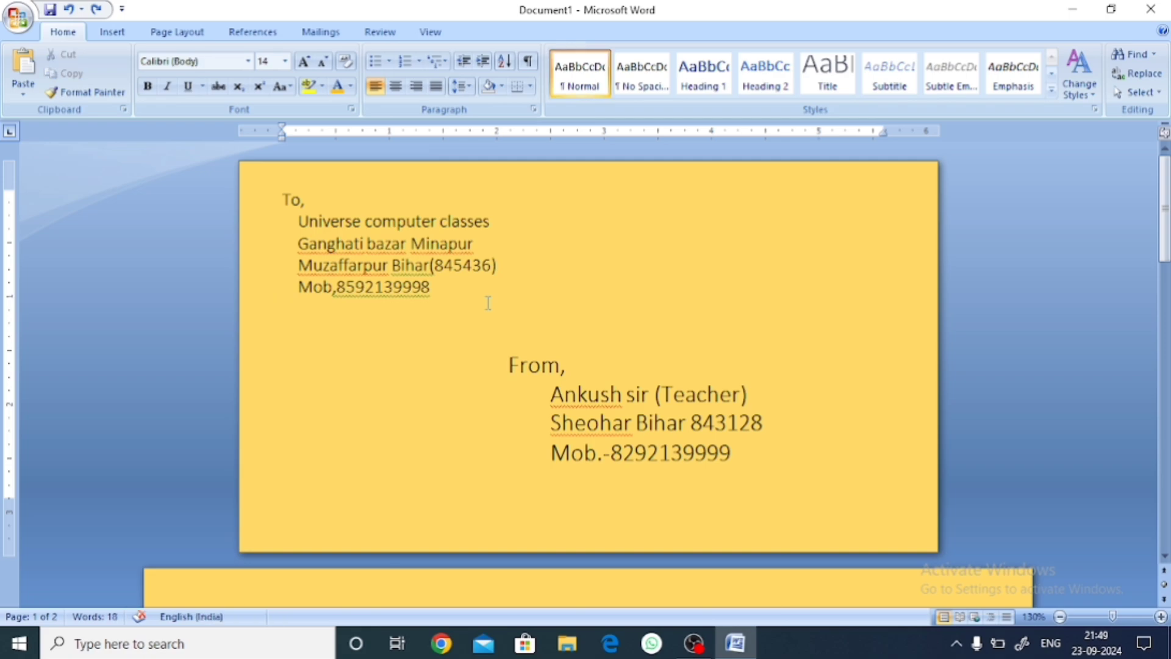
{"action": "left_click", "coordinate": [337, 288]}
{"action": "key", "text": "BackSpace"}
{"action": "type", "text": ".-"}
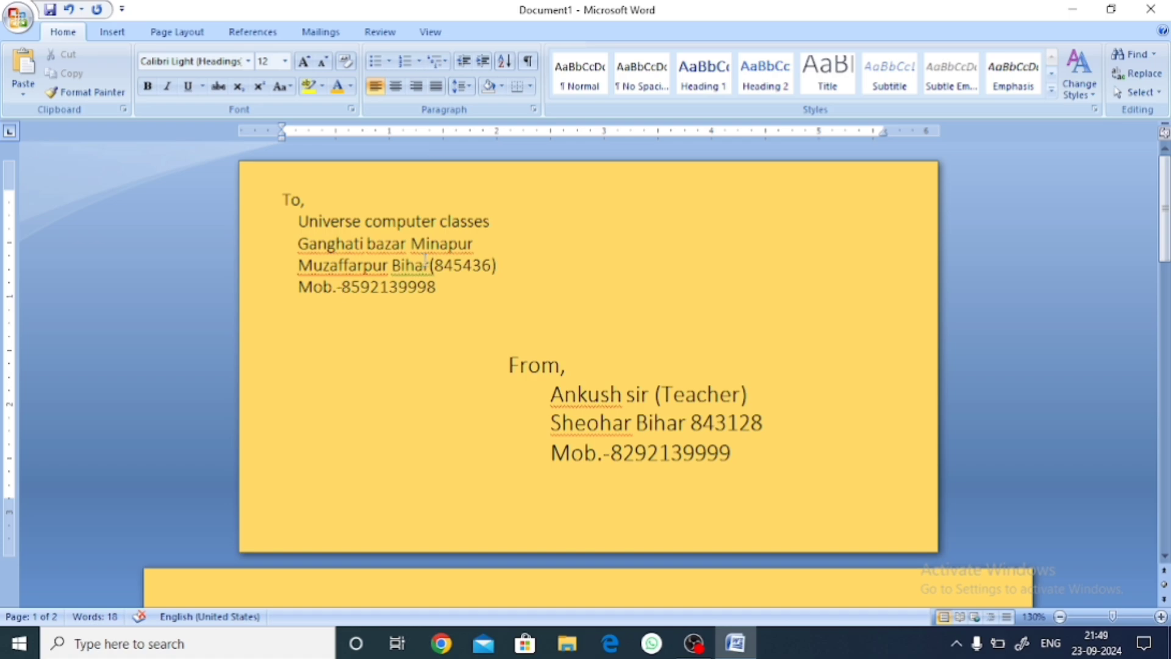
Run the spelling check, ignoring the flagged names, Ganghati, bazar, Minapur and Muzaffarpur.
{"action": "left_click", "coordinate": [379, 31]}
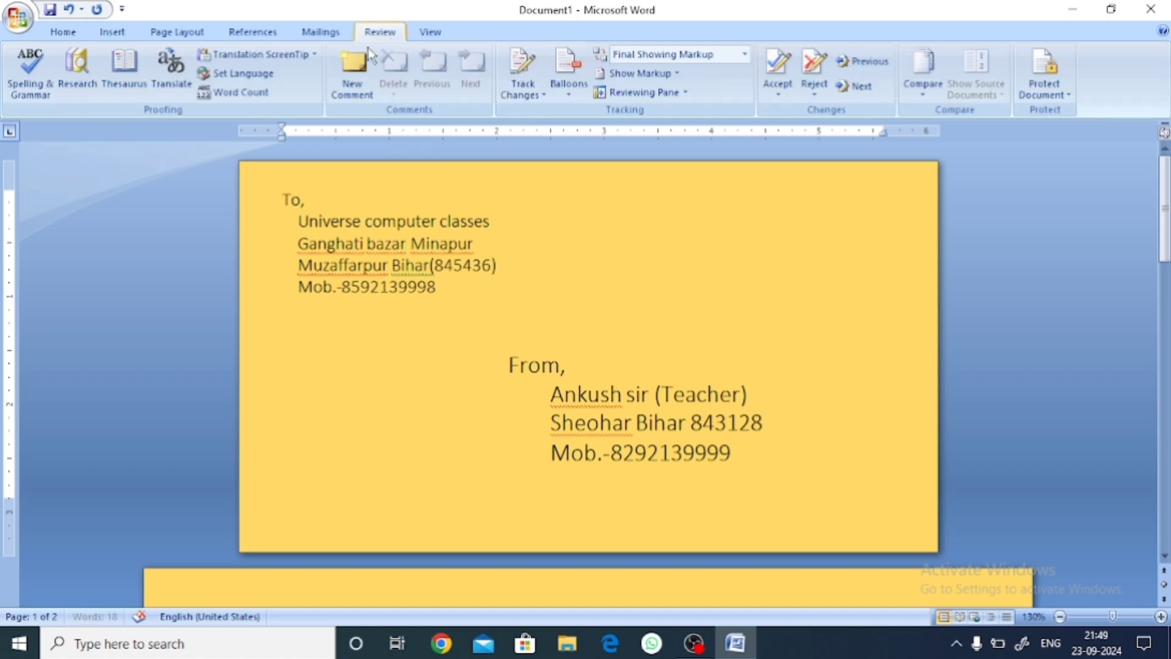
{"action": "left_click", "coordinate": [30, 72]}
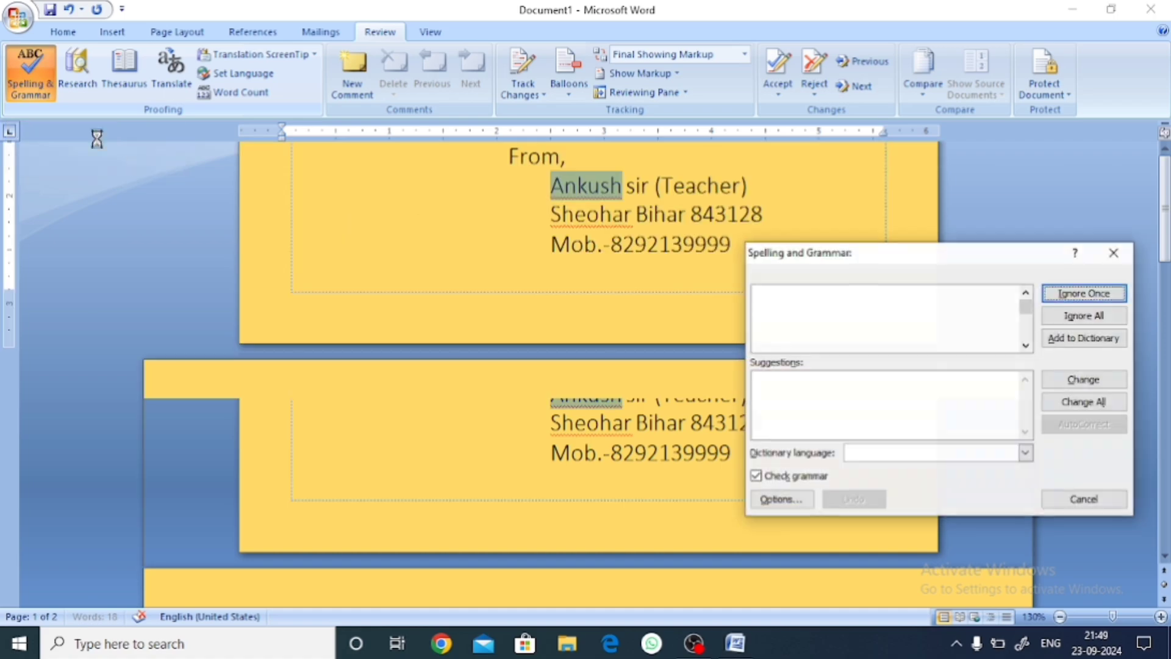
{"action": "left_click", "coordinate": [1058, 296]}
{"action": "left_click", "coordinate": [1060, 297]}
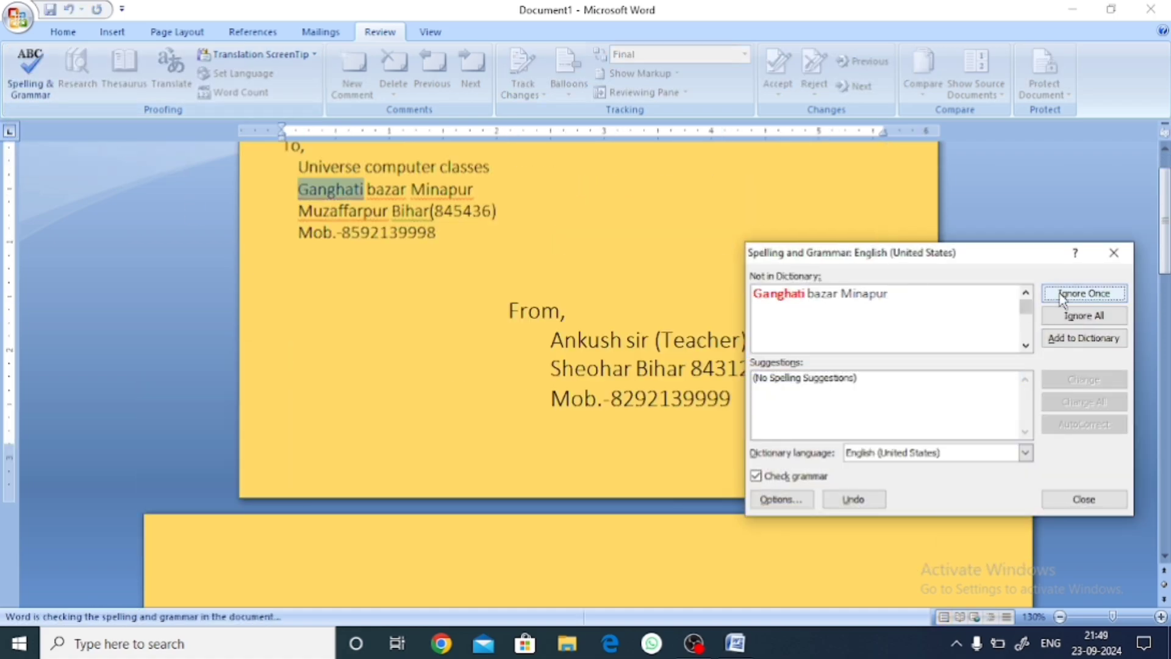
{"action": "left_click", "coordinate": [1059, 296]}
{"action": "left_click", "coordinate": [1059, 295]}
{"action": "left_click", "coordinate": [1060, 296]}
{"action": "left_click", "coordinate": [1059, 296]}
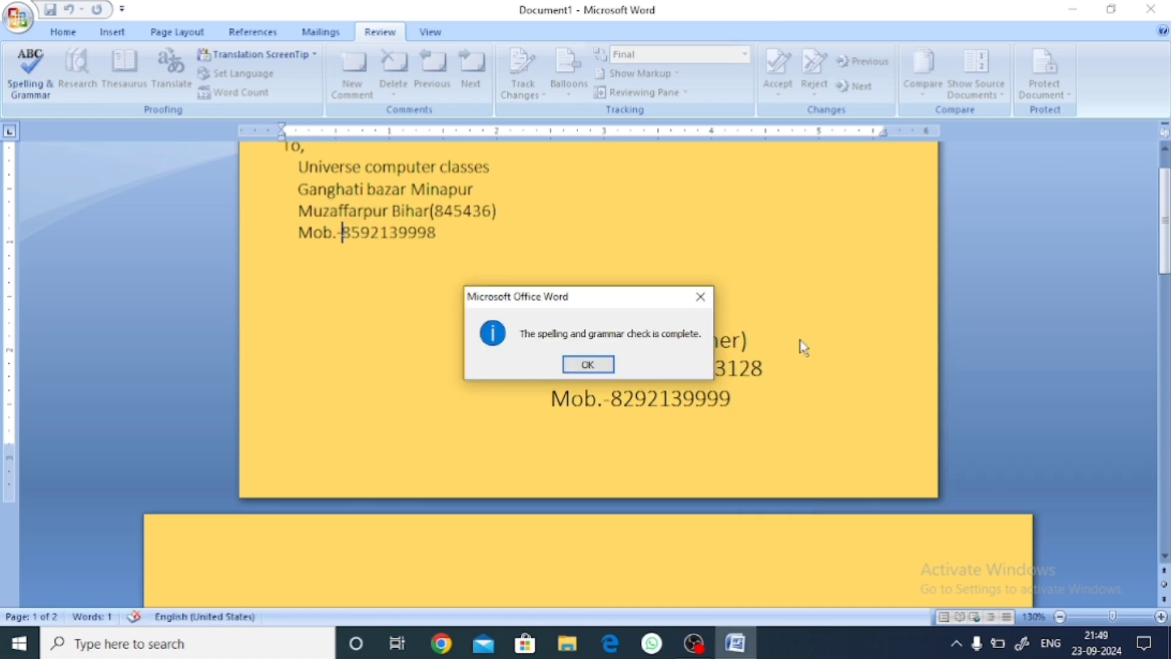
{"action": "left_click", "coordinate": [601, 367]}
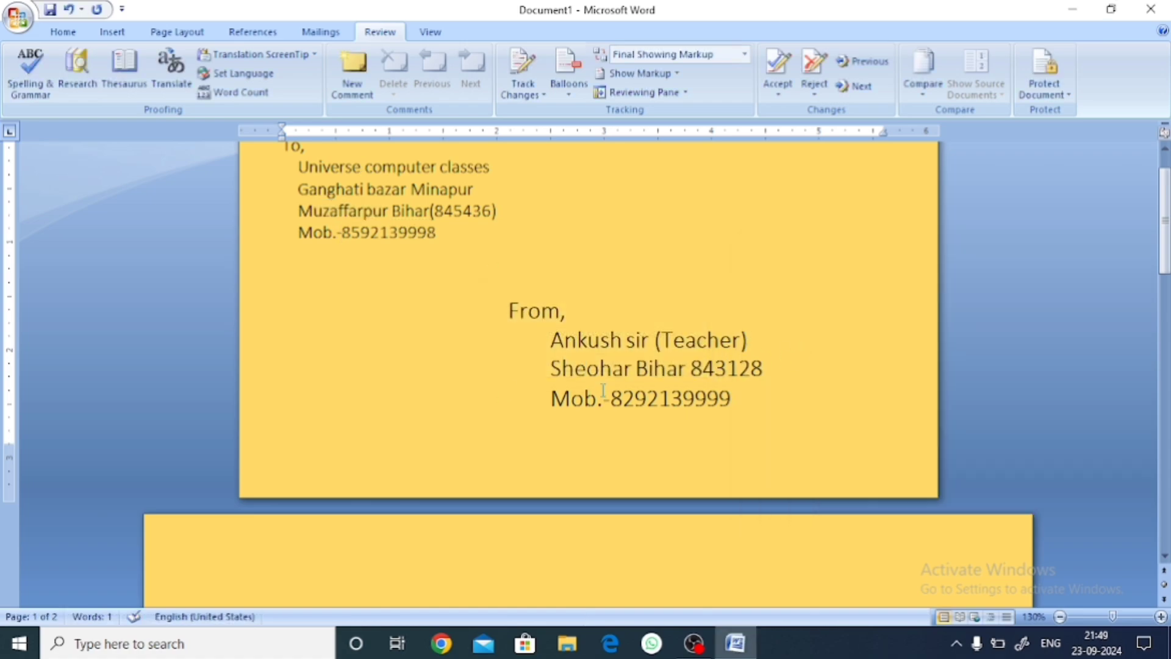
{"action": "scroll", "coordinate": [518, 354], "scroll_direction": "up", "scroll_amount": 1}
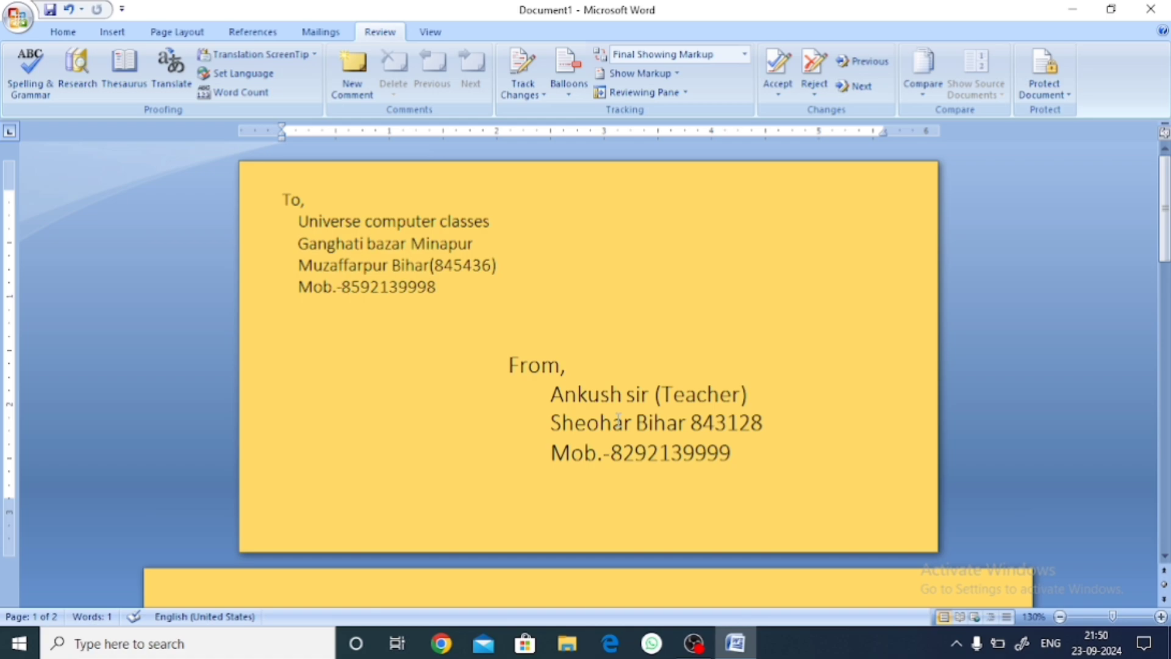
Save the envelope document as 'envelopes' and return to the Mailings tab.
{"action": "left_click", "coordinate": [15, 18]}
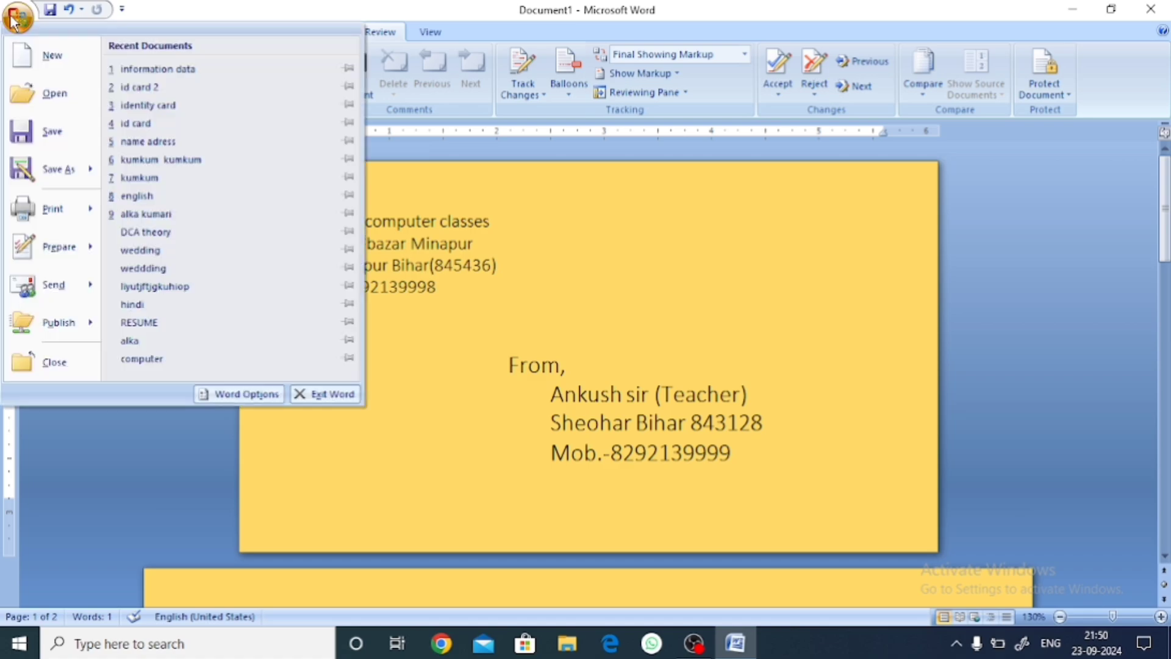
{"action": "left_click", "coordinate": [60, 126]}
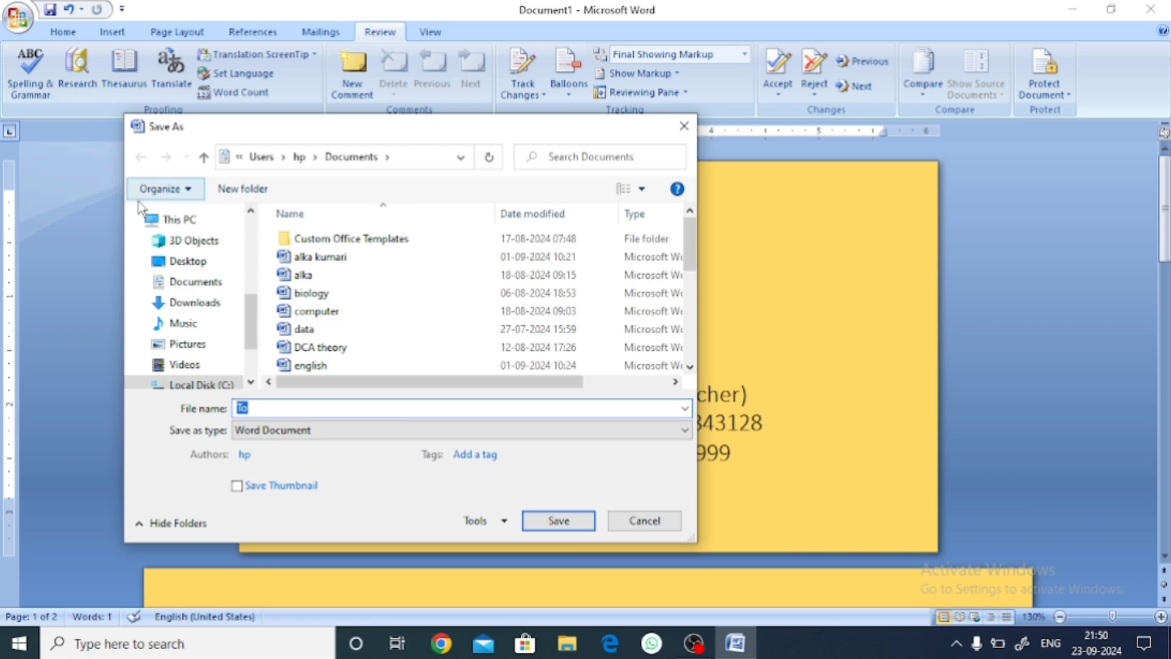
{"action": "key", "text": "BackSpace"}
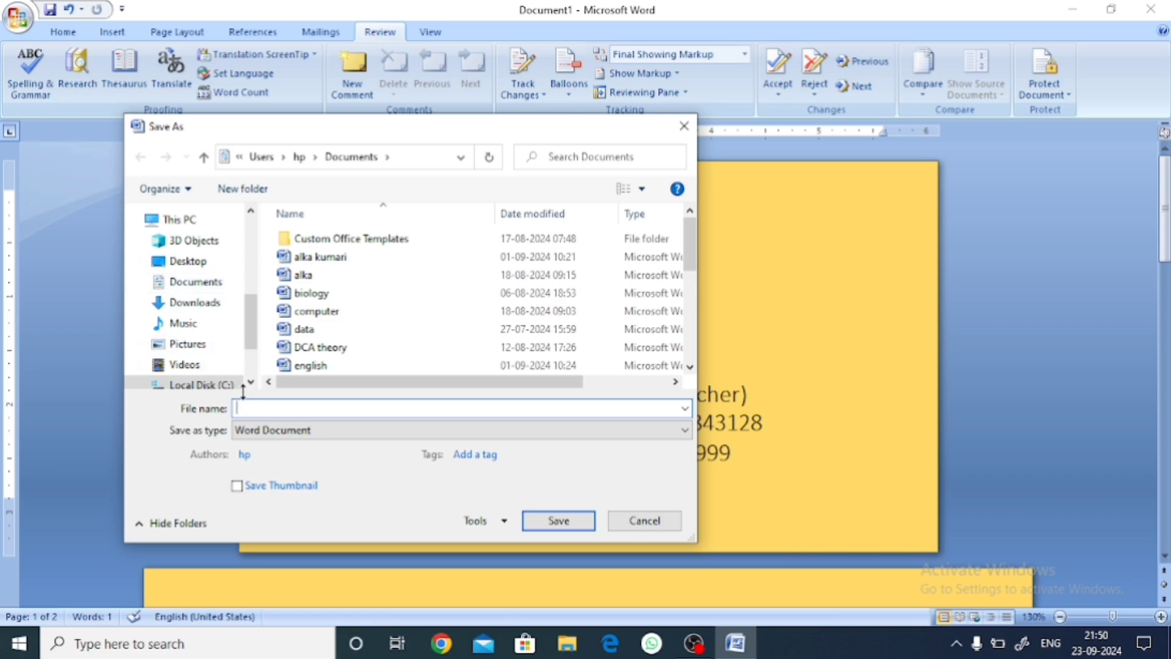
{"action": "type", "text": "envelopes"}
{"action": "left_click", "coordinate": [567, 520]}
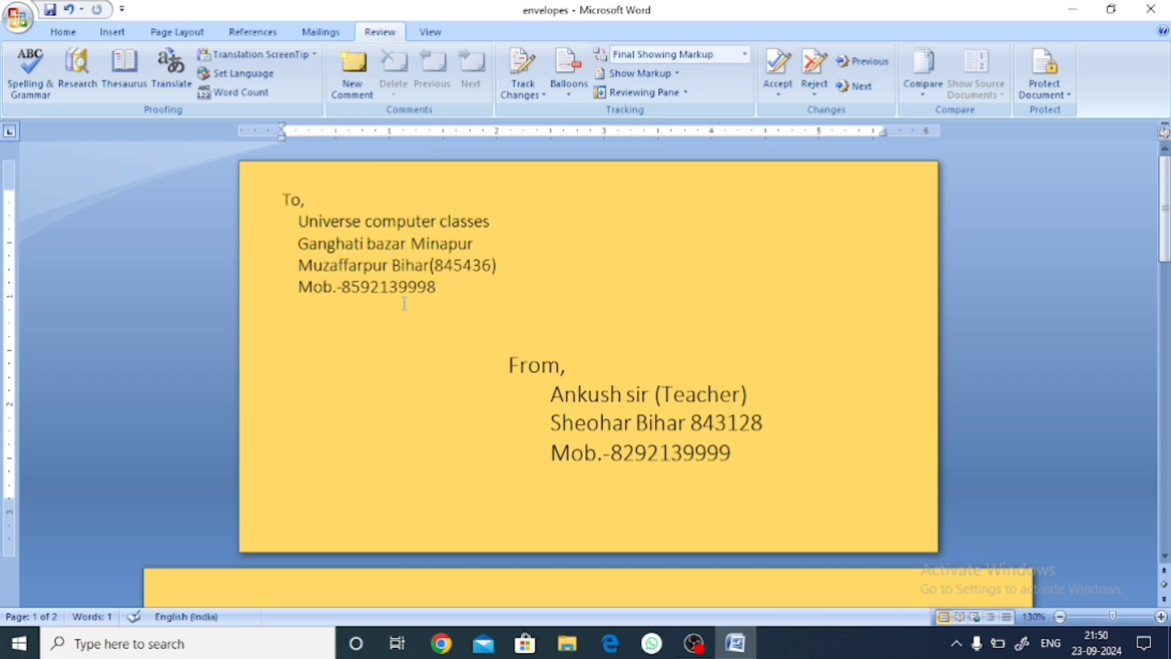
{"action": "left_click", "coordinate": [320, 32]}
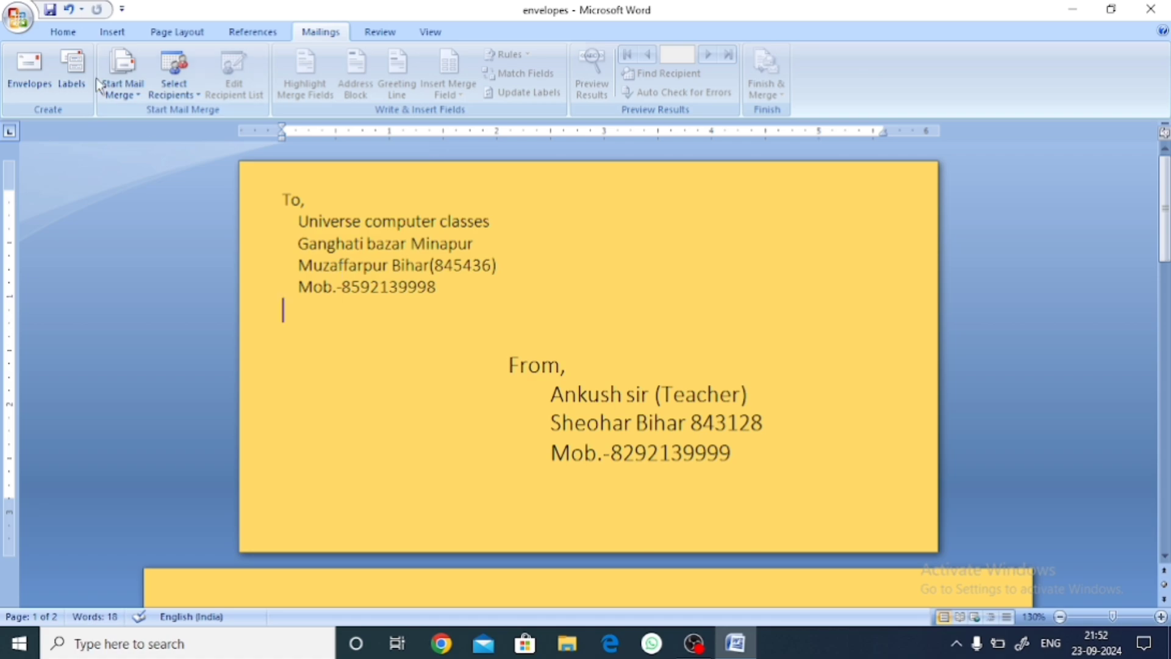
{"action": "left_click", "coordinate": [72, 68]}
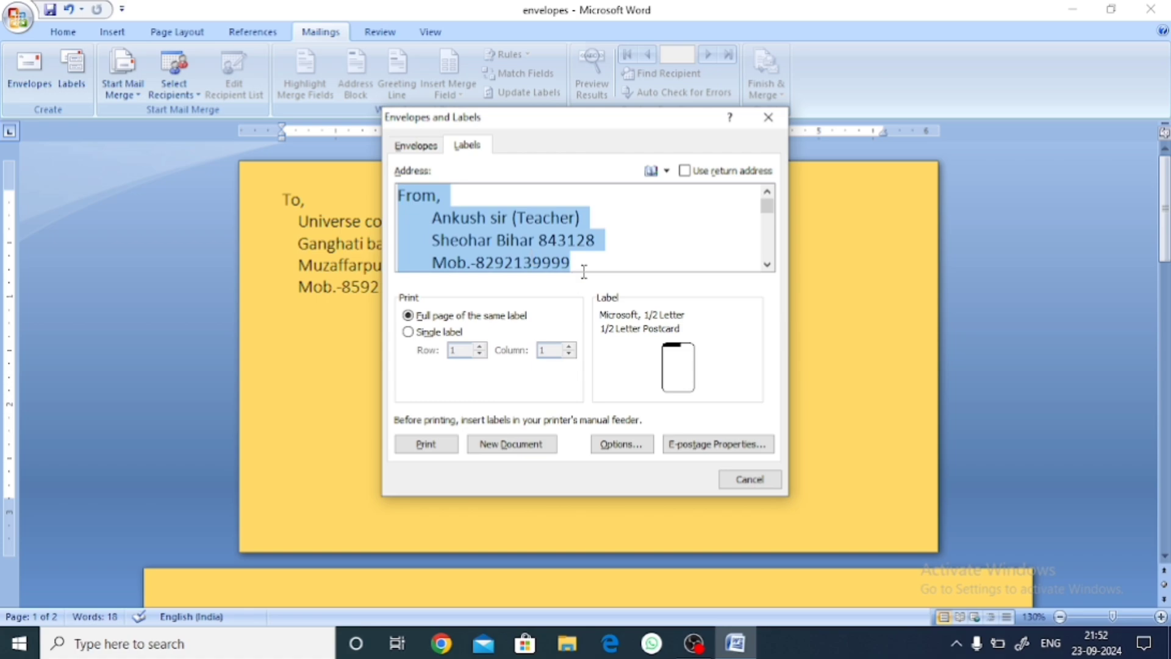
{"action": "left_click", "coordinate": [768, 117]}
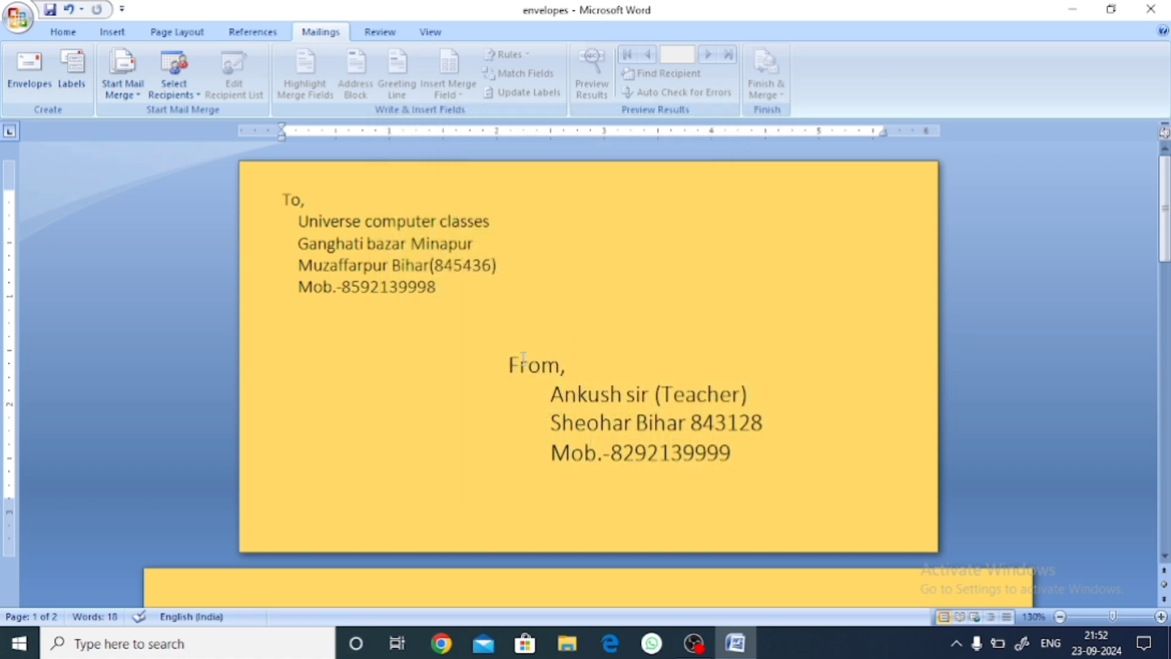
{"action": "left_click_drag", "start_coordinate": [282, 194], "coordinate": [426, 300]}
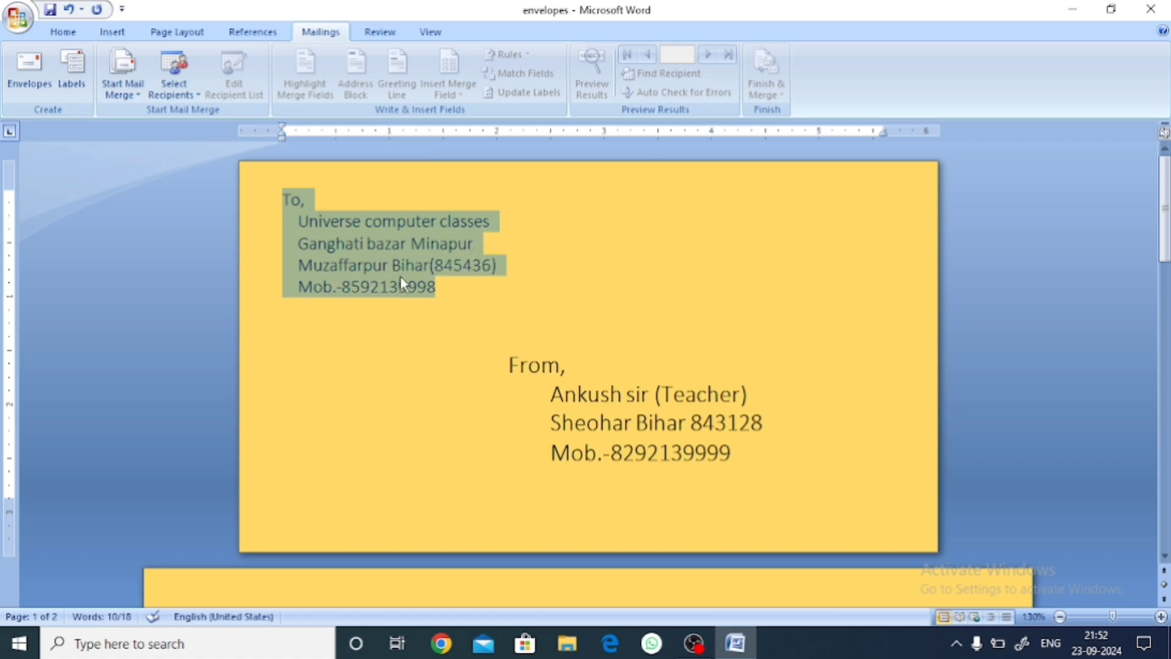
Replace the From address in the Labels text with the pasted To address.
{"action": "left_click", "coordinate": [558, 330]}
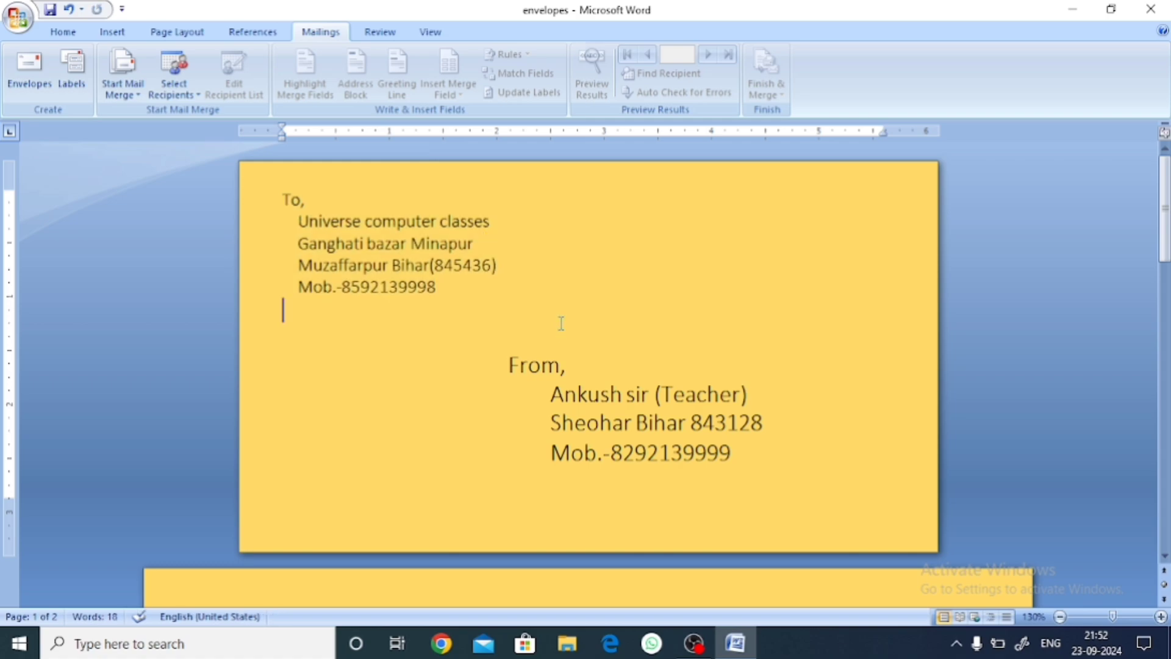
{"action": "left_click", "coordinate": [70, 76]}
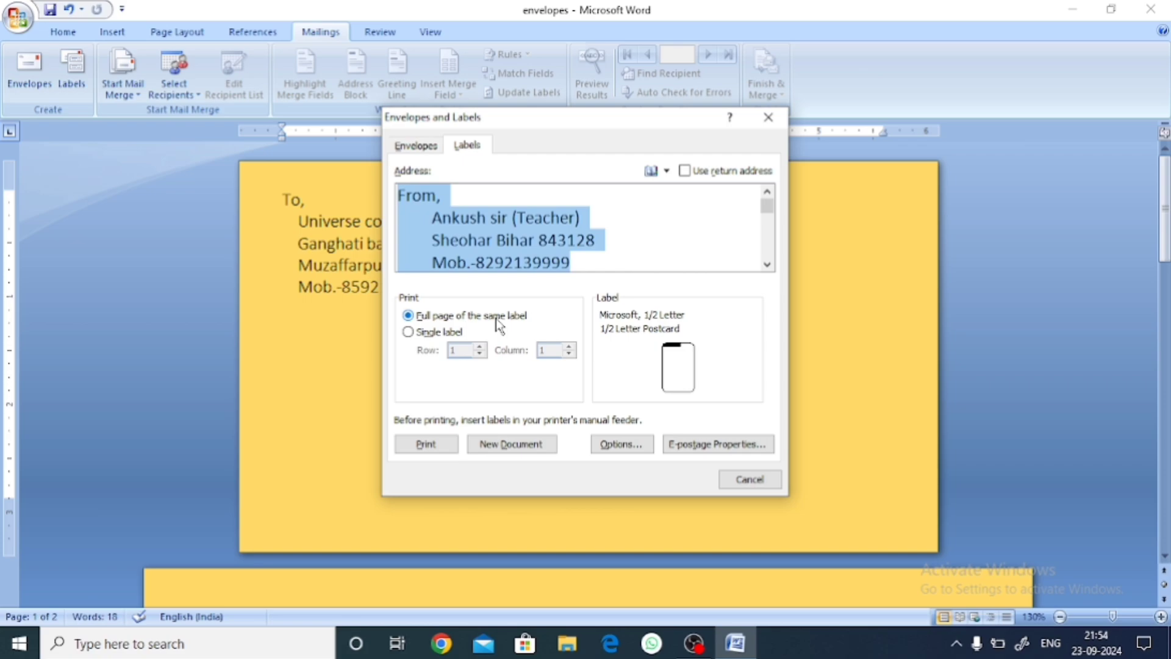
{"action": "key", "text": "Delete"}
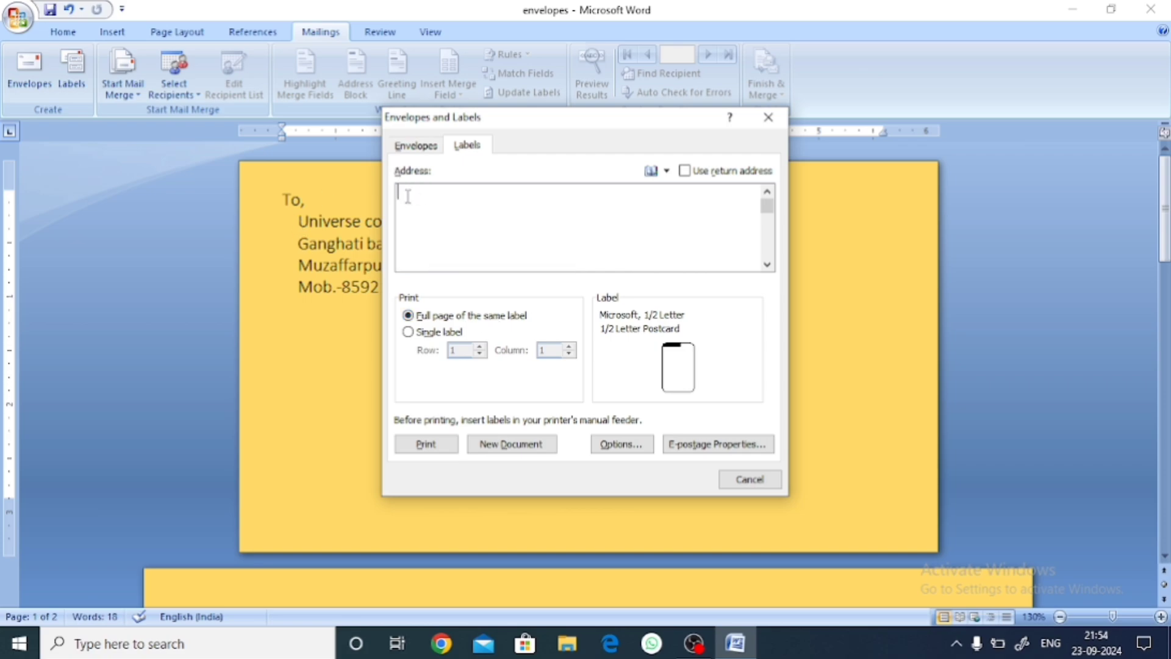
{"action": "key", "text": "ctrl+v"}
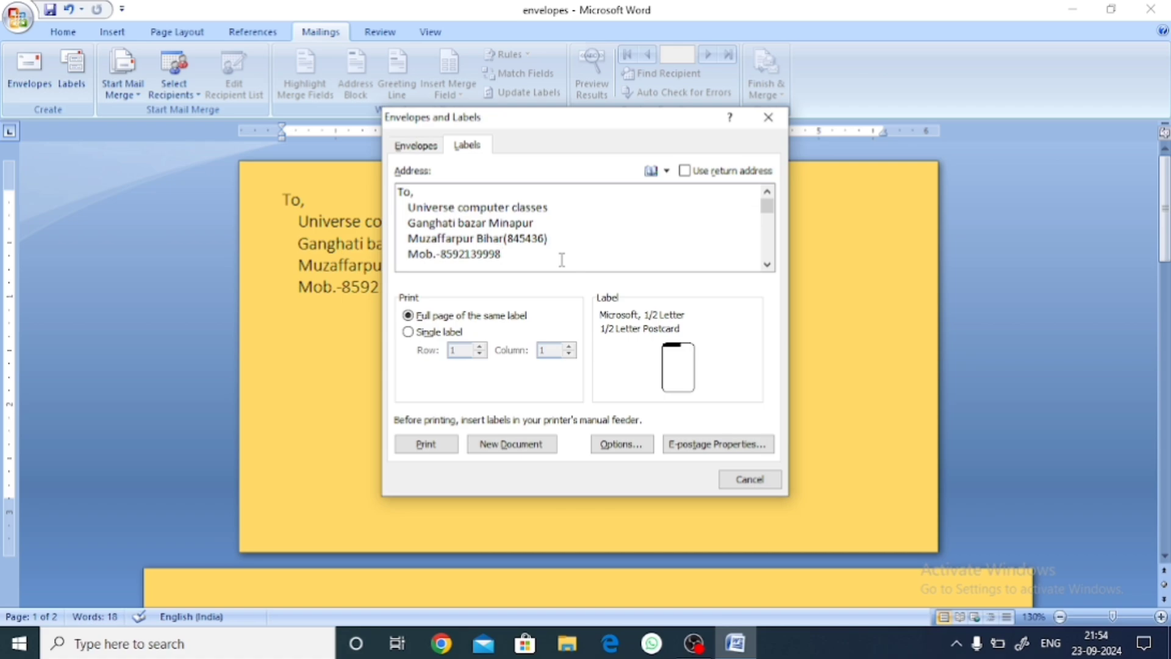
Choose Microsoft 30 Per Page Address Label as the label type.
{"action": "left_click", "coordinate": [636, 443]}
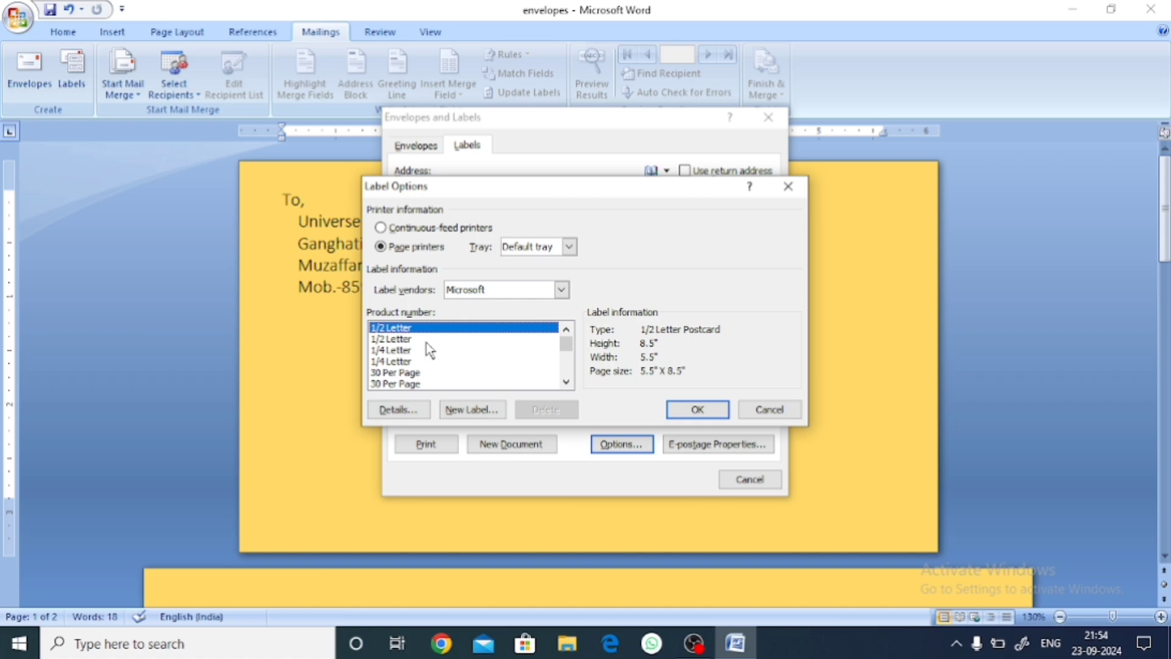
{"action": "left_click", "coordinate": [414, 384]}
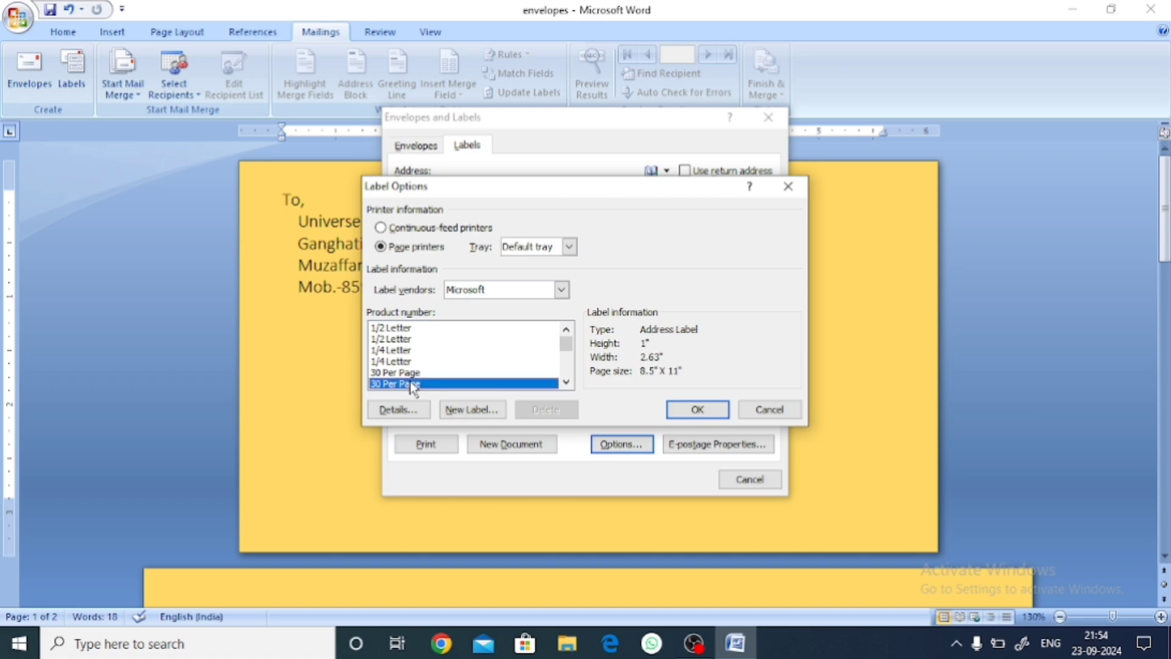
{"action": "left_click", "coordinate": [695, 410]}
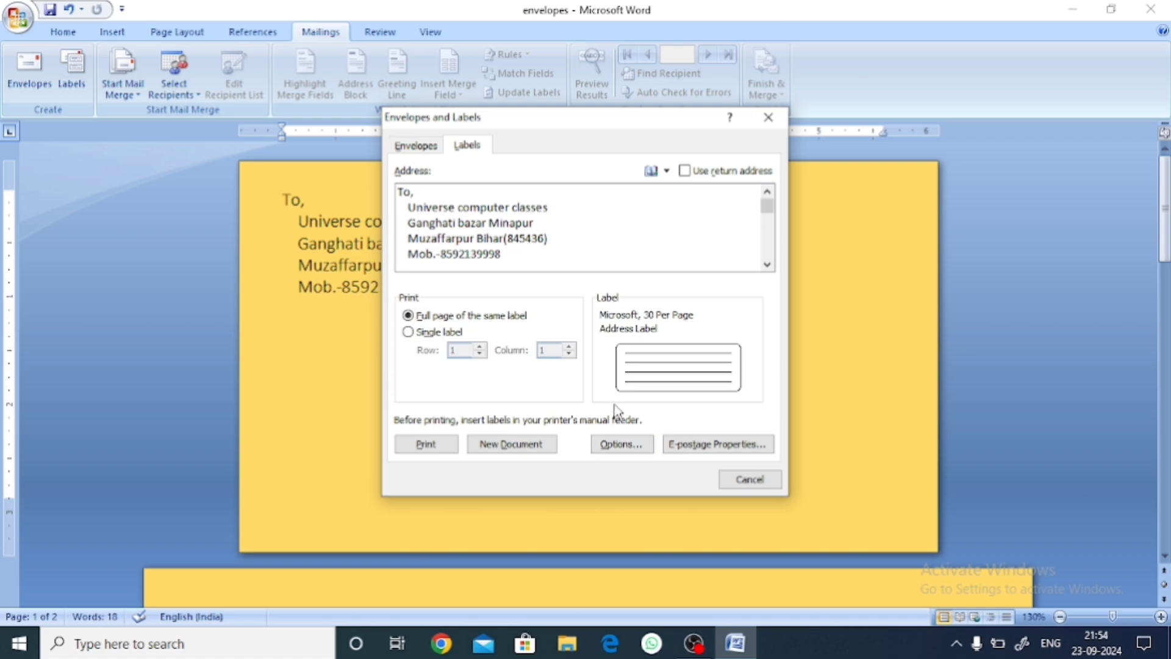
Generate a new document of 30-per-page To-address labels and scroll through it.
{"action": "left_click", "coordinate": [516, 445]}
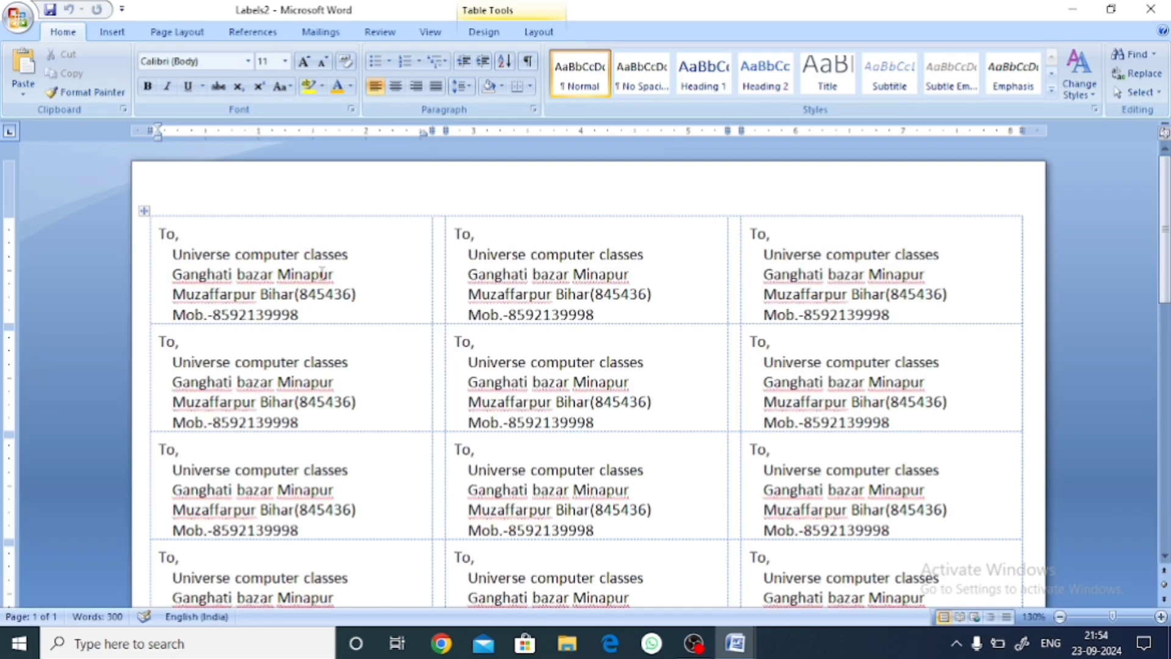
{"action": "scroll", "coordinate": [322, 272], "scroll_direction": "down", "scroll_amount": 1}
{"action": "scroll", "coordinate": [323, 272], "scroll_direction": "down", "scroll_amount": 5}
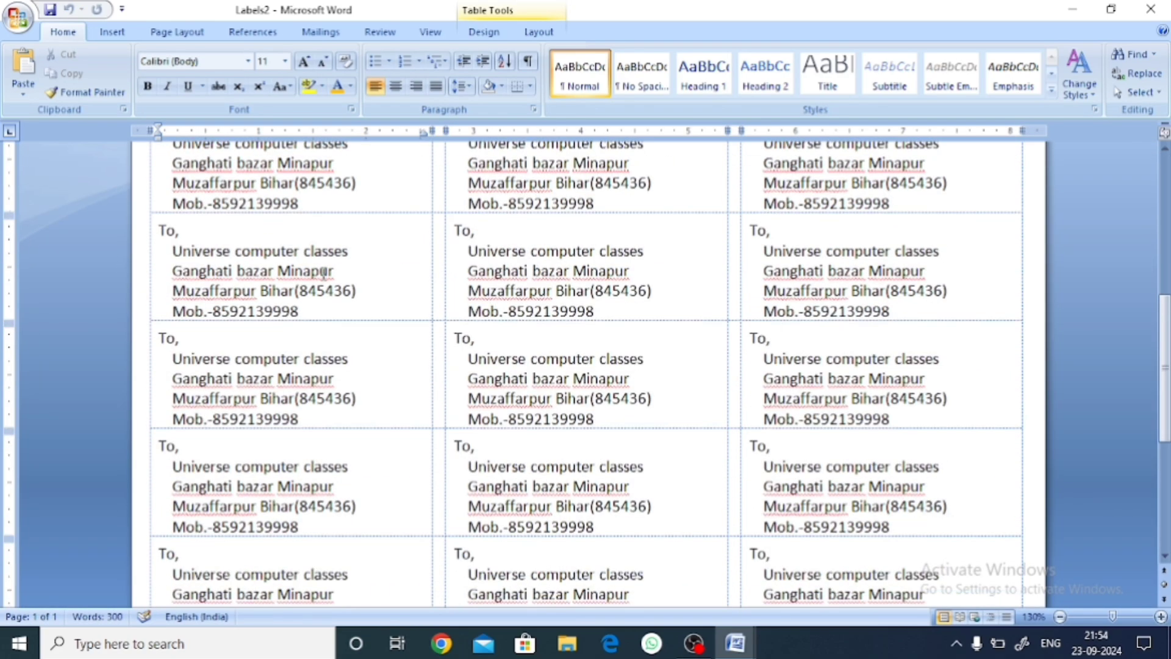
{"action": "scroll", "coordinate": [324, 275], "scroll_direction": "up", "scroll_amount": 3}
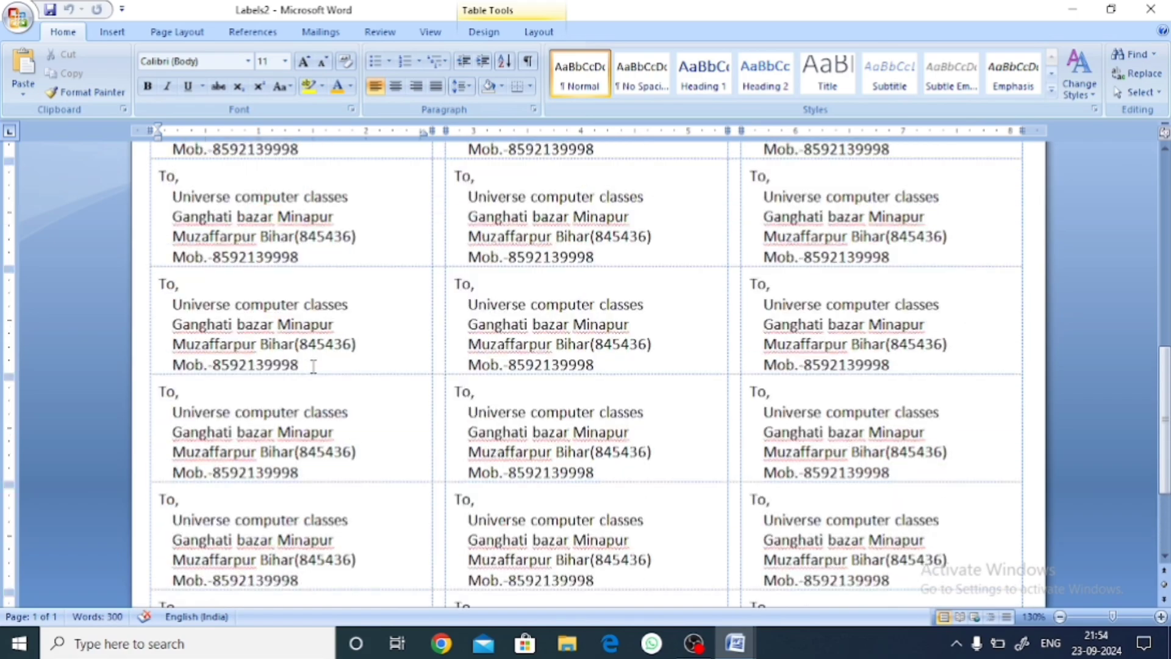
{"action": "scroll", "coordinate": [312, 366], "scroll_direction": "up", "scroll_amount": 3}
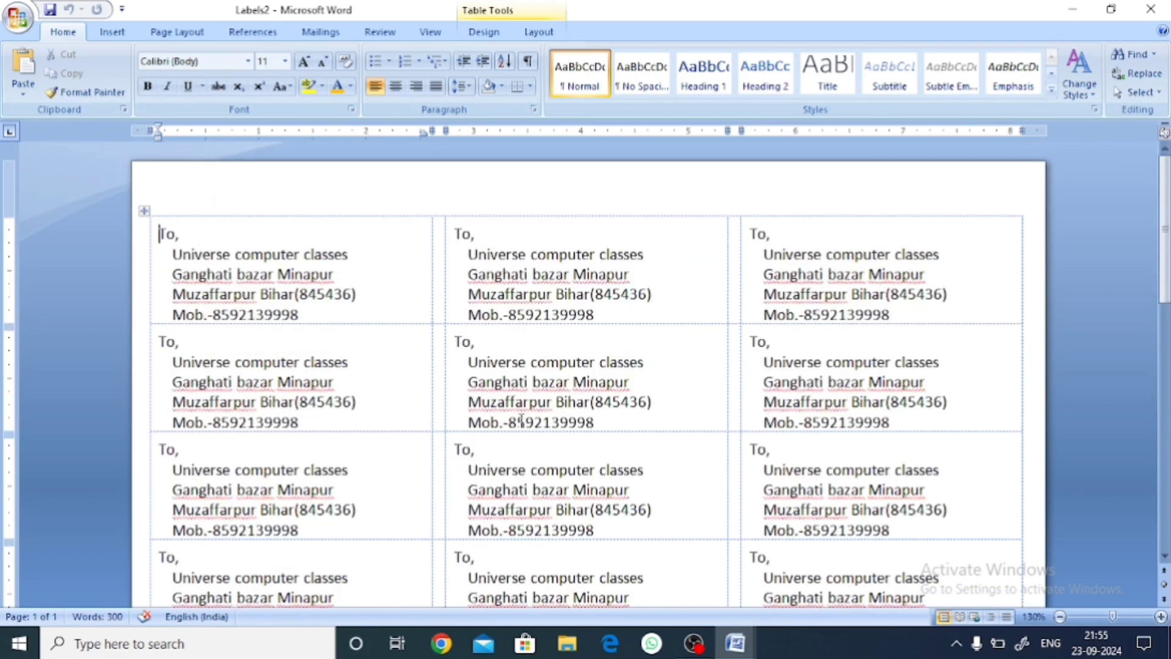